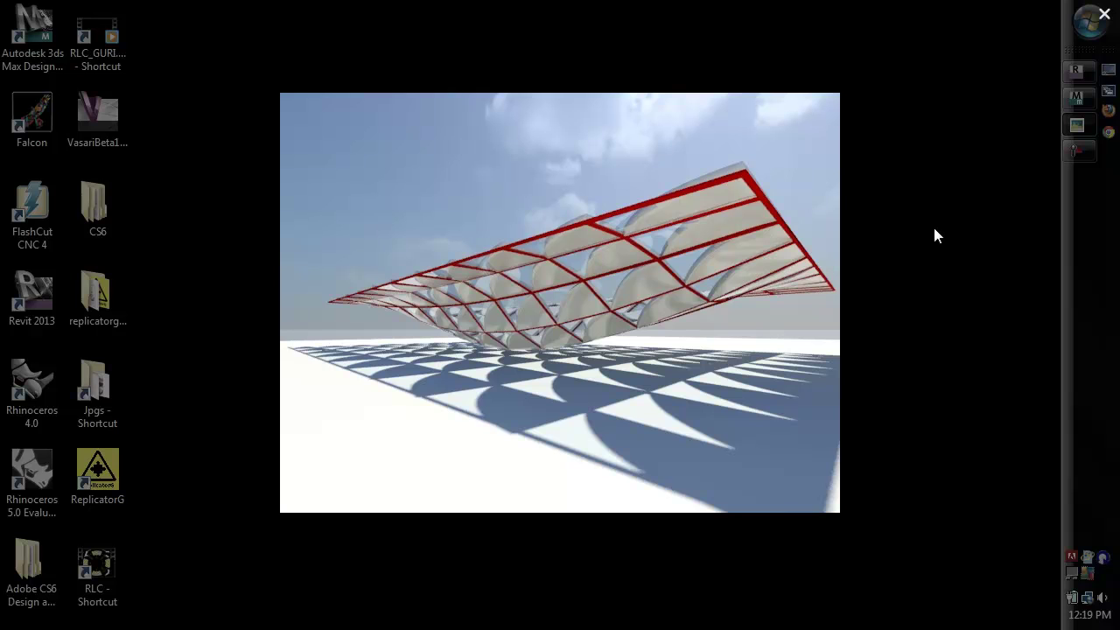
Take Picasa out of full screen and launch Rhinoceros 5.0 from its desktop icon
left_click_drag(687, 289, 666, 296)
left_click(39, 468)
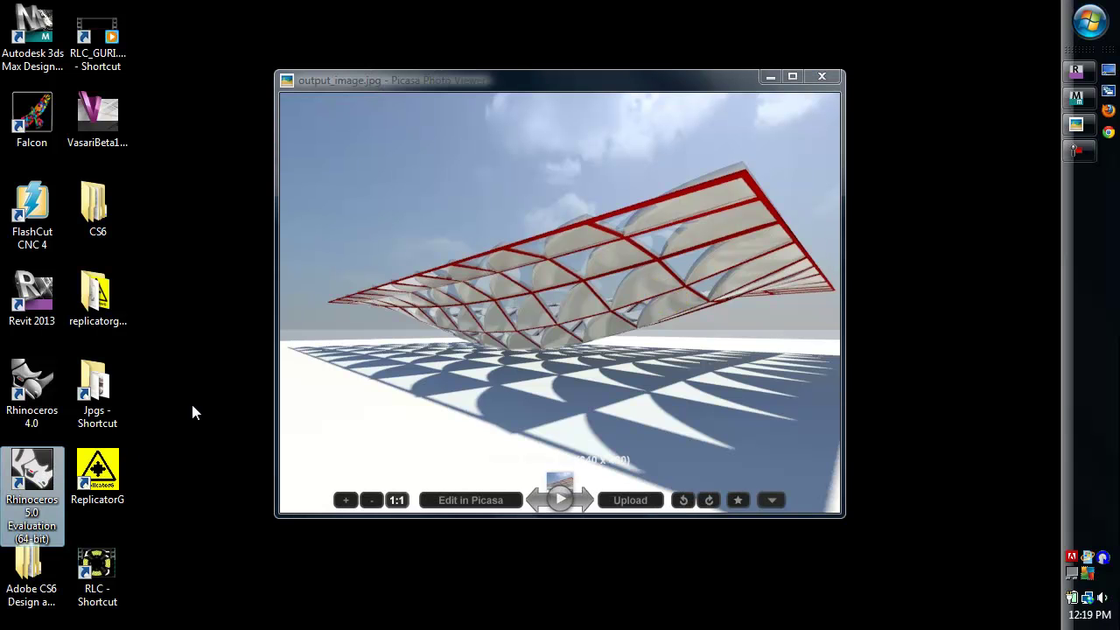
double_click(37, 466)
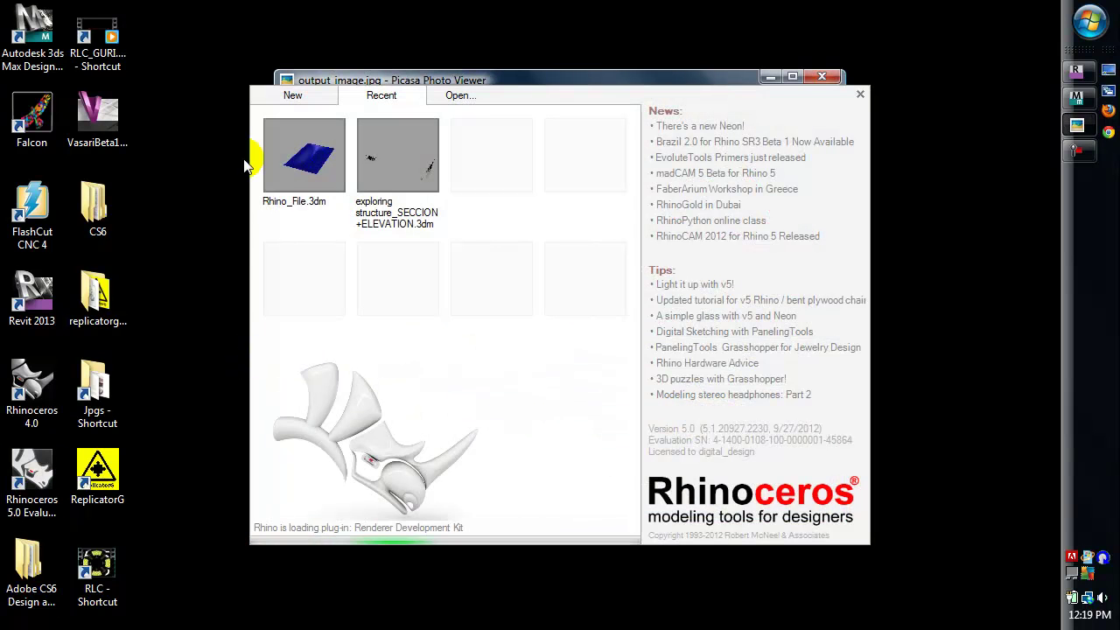
Create a new model from the Large Objects - Feet template and maximize the Perspective viewport
left_click(275, 98)
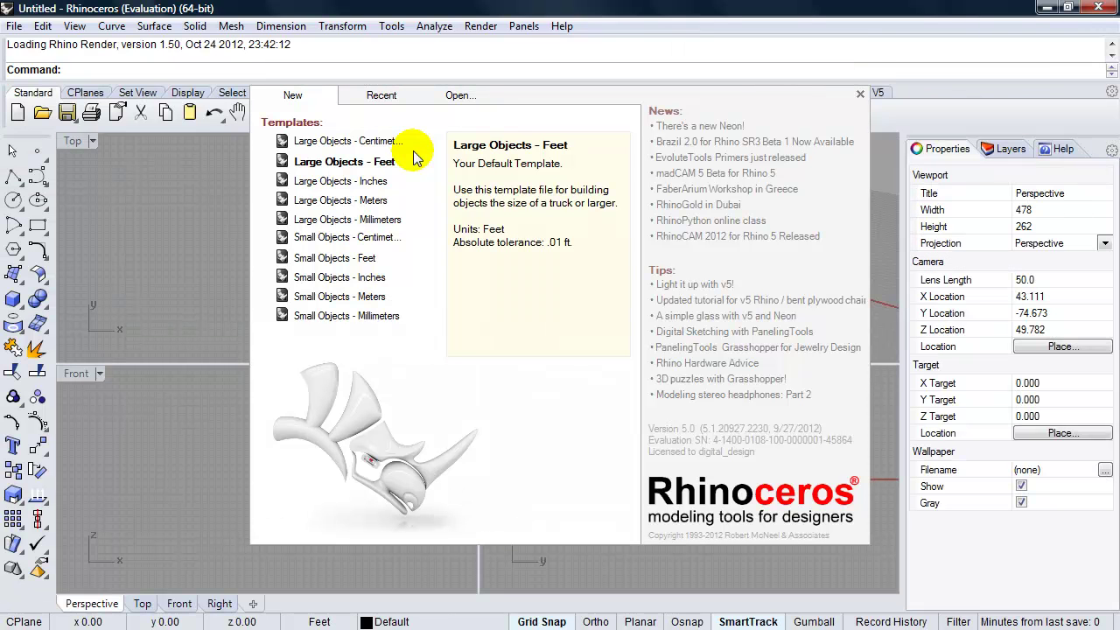
left_click(307, 166)
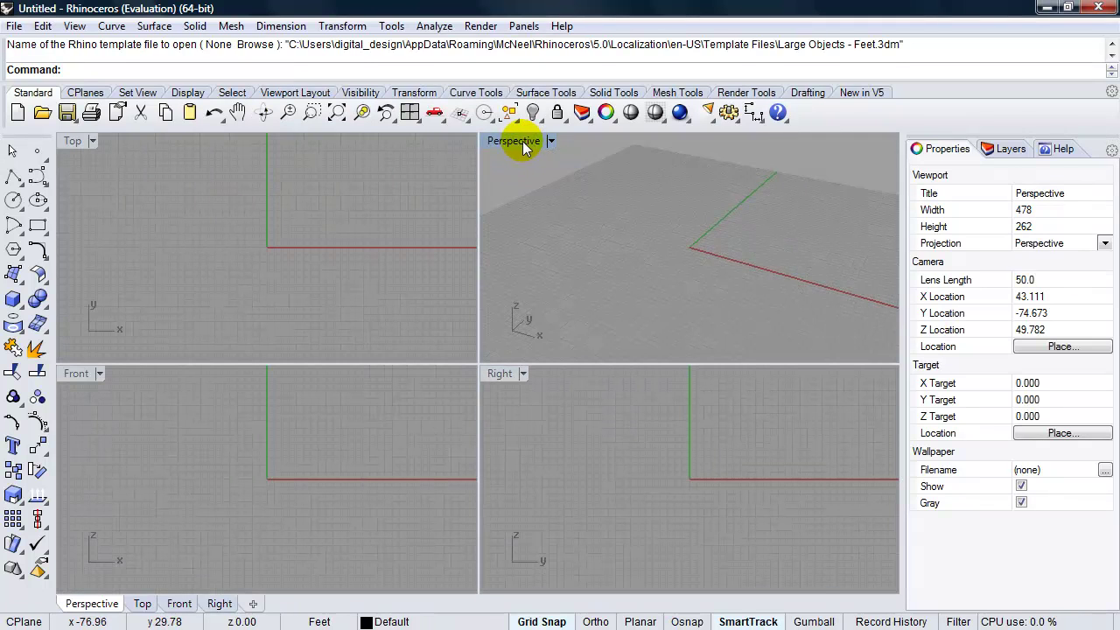
double_click(522, 141)
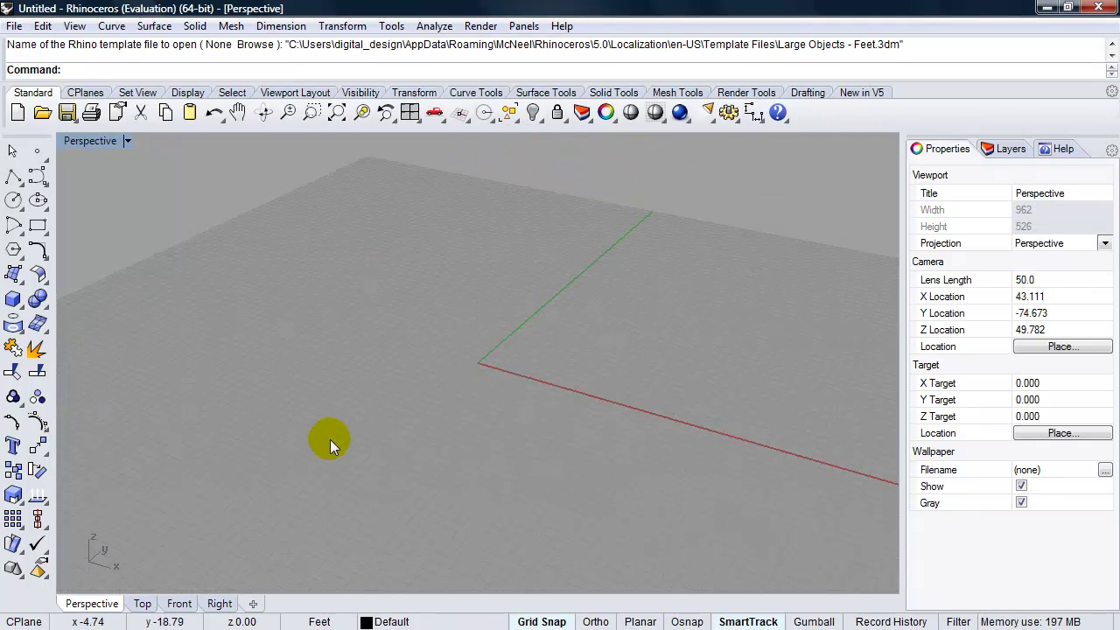
Use the Units command to switch distance display to Feet & Inches in Document Properties
type("Units")
key("Return")
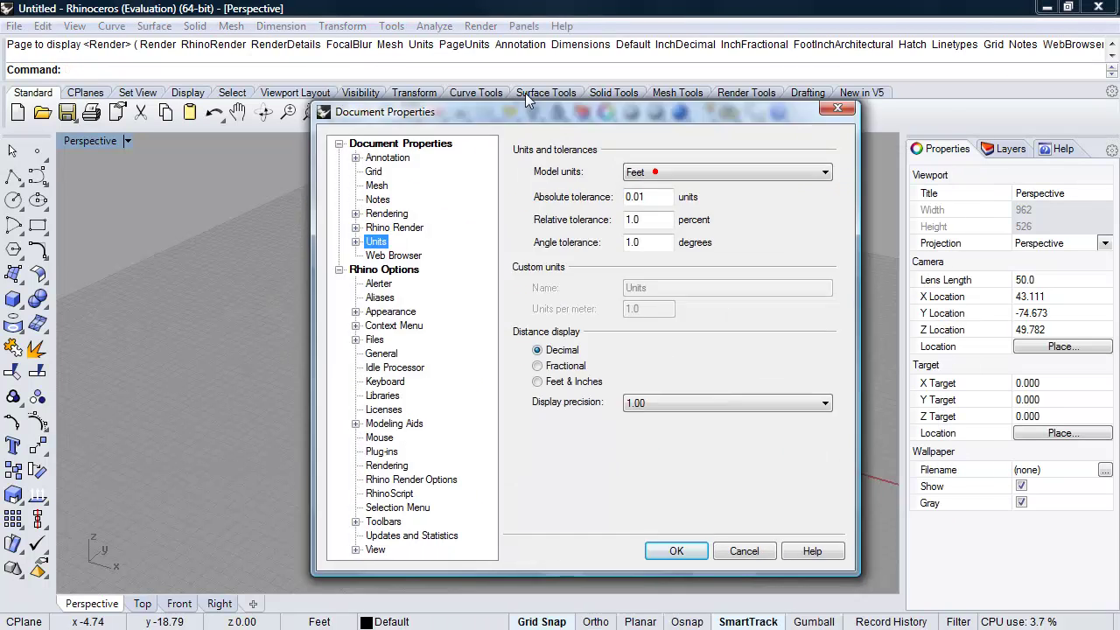
left_click_drag(543, 113, 471, 96)
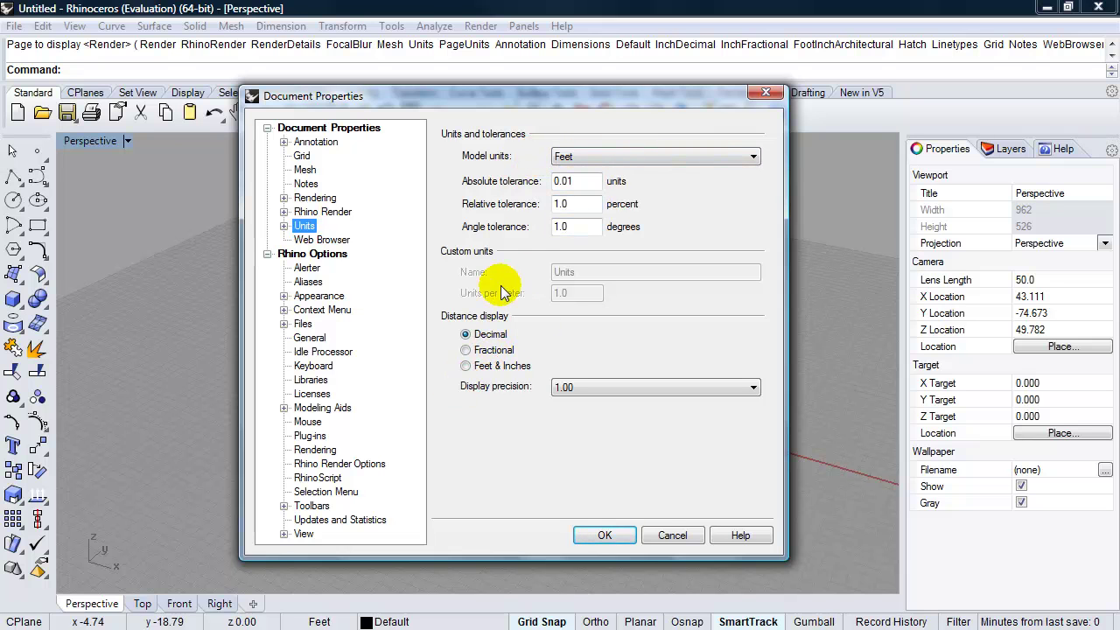
left_click(466, 366)
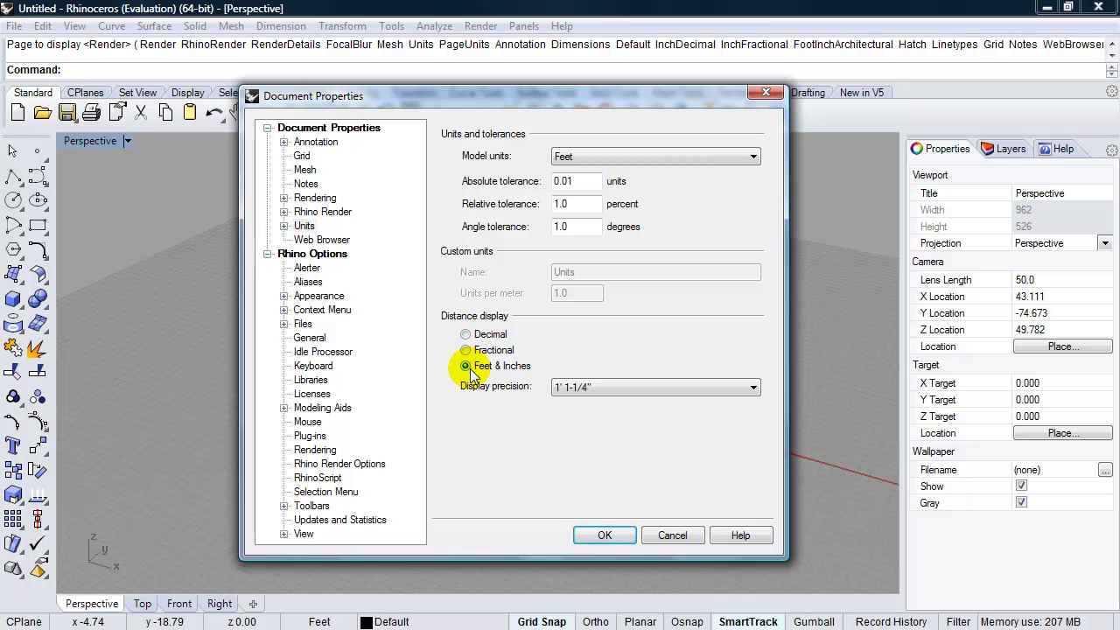
Set Minor grid lines every 10 and Snap spacing 10 on the Grid page, then confirm
left_click(302, 157)
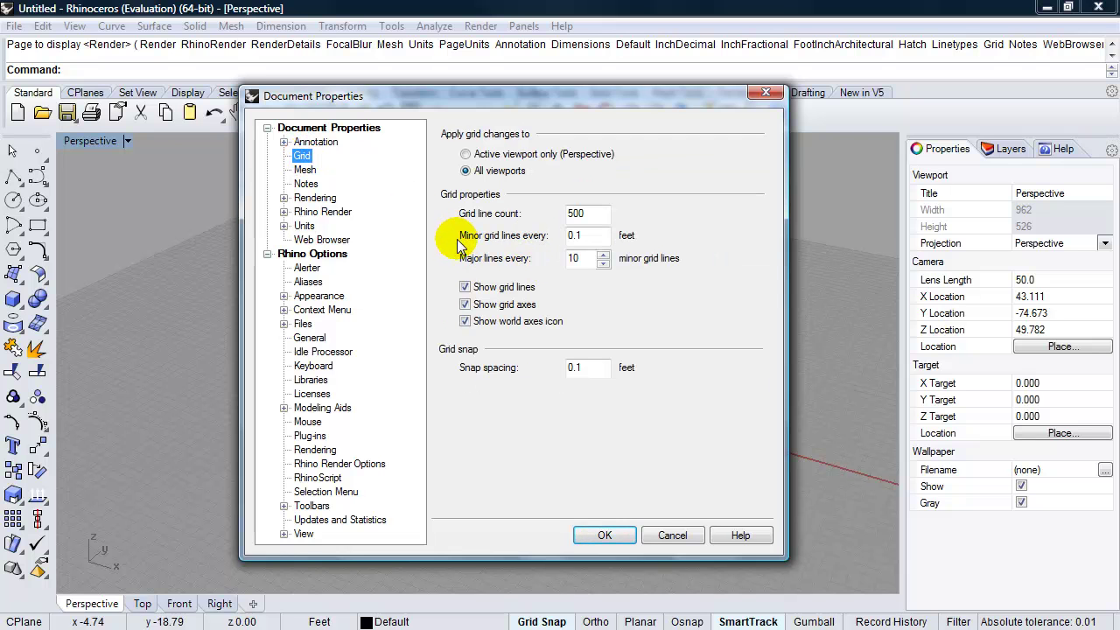
double_click(585, 236)
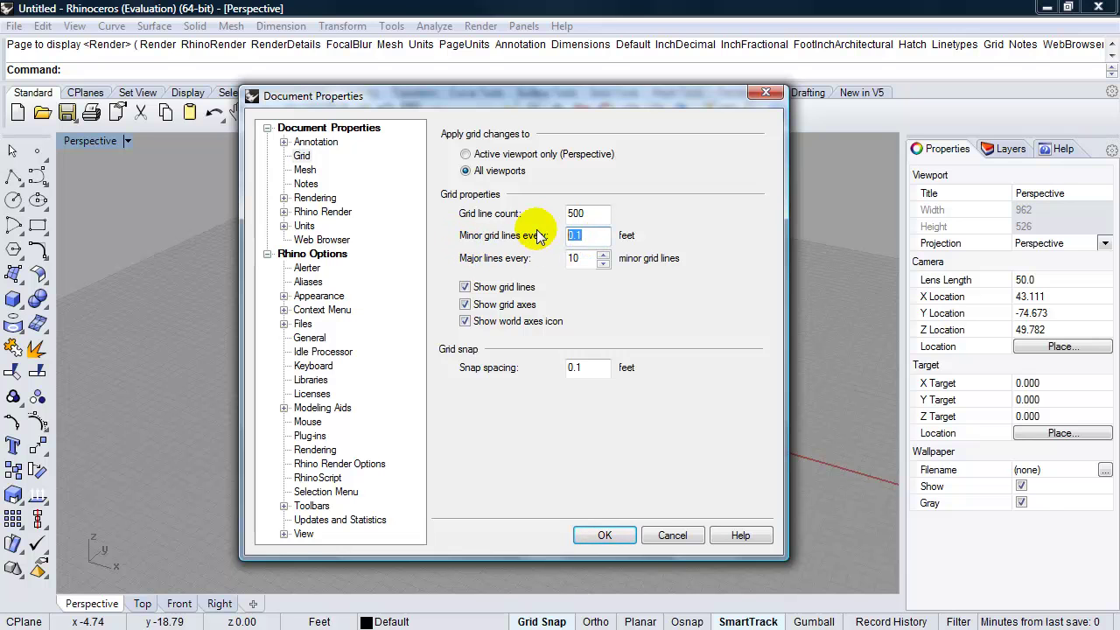
type("10")
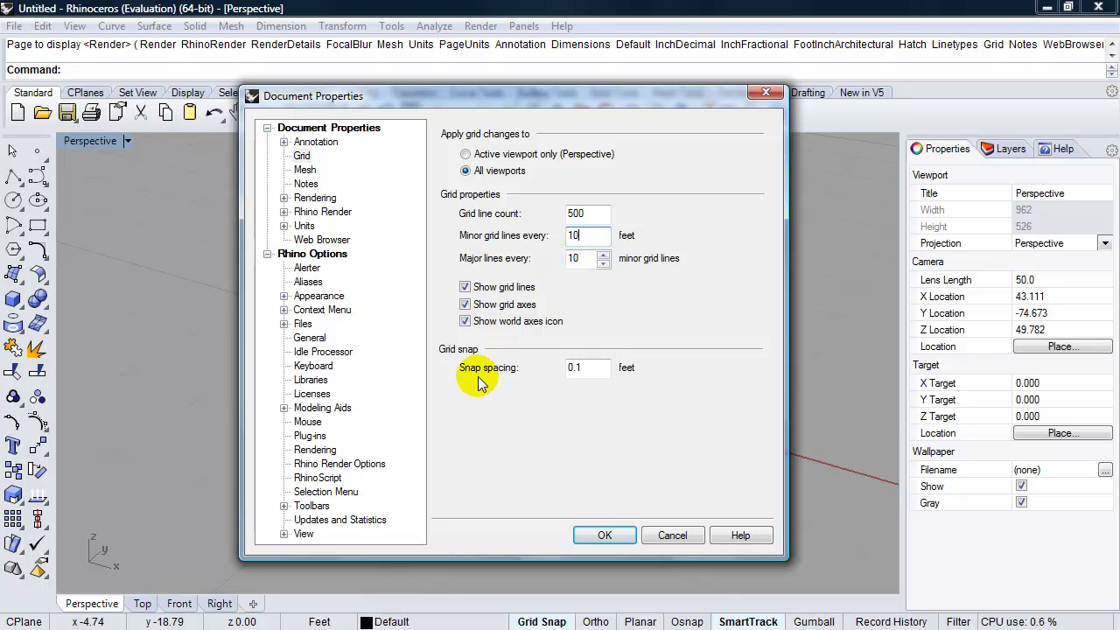
double_click(588, 369)
type("1")
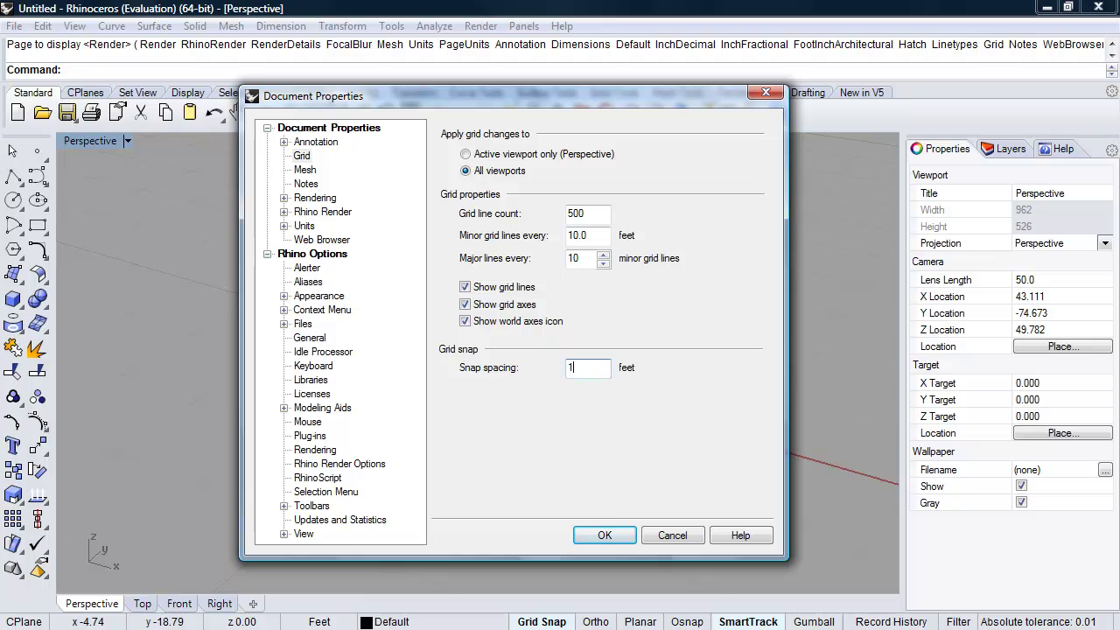
type("0")
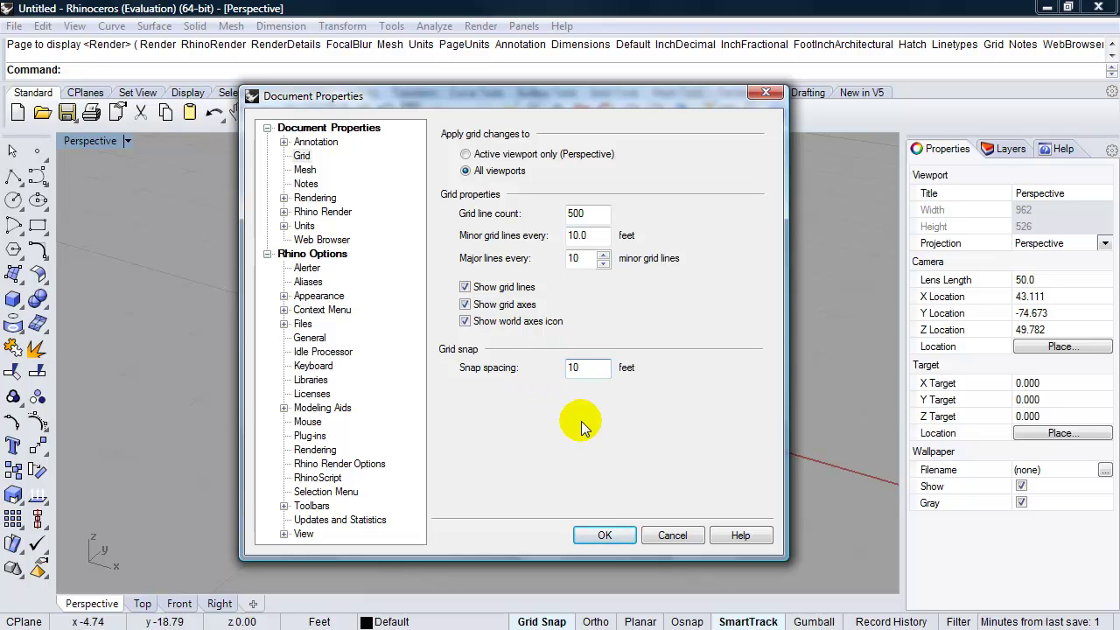
left_click(605, 534)
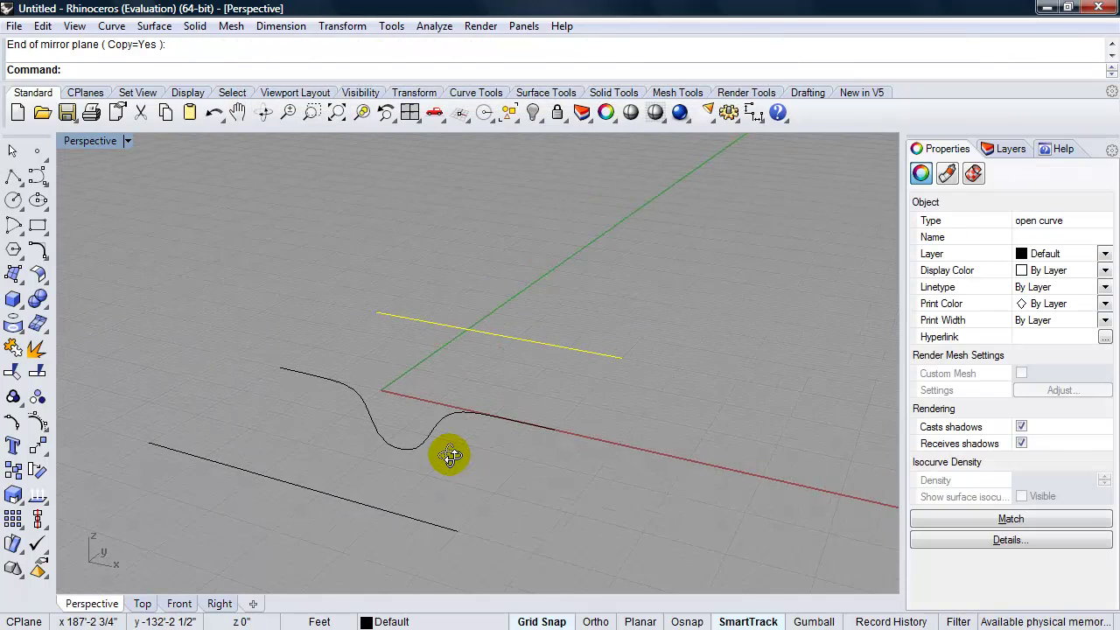
Orbit the Perspective view and window-select the two straight lines and the S-shaped curve
right_click_drag(449, 454, 394, 362)
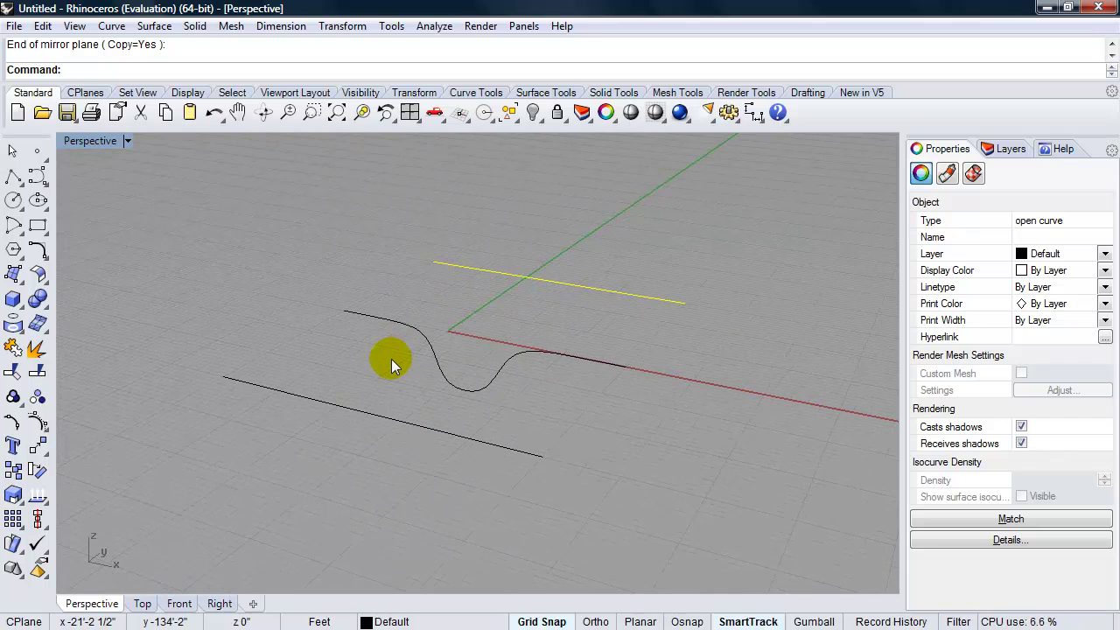
right_click_drag(391, 359, 325, 362)
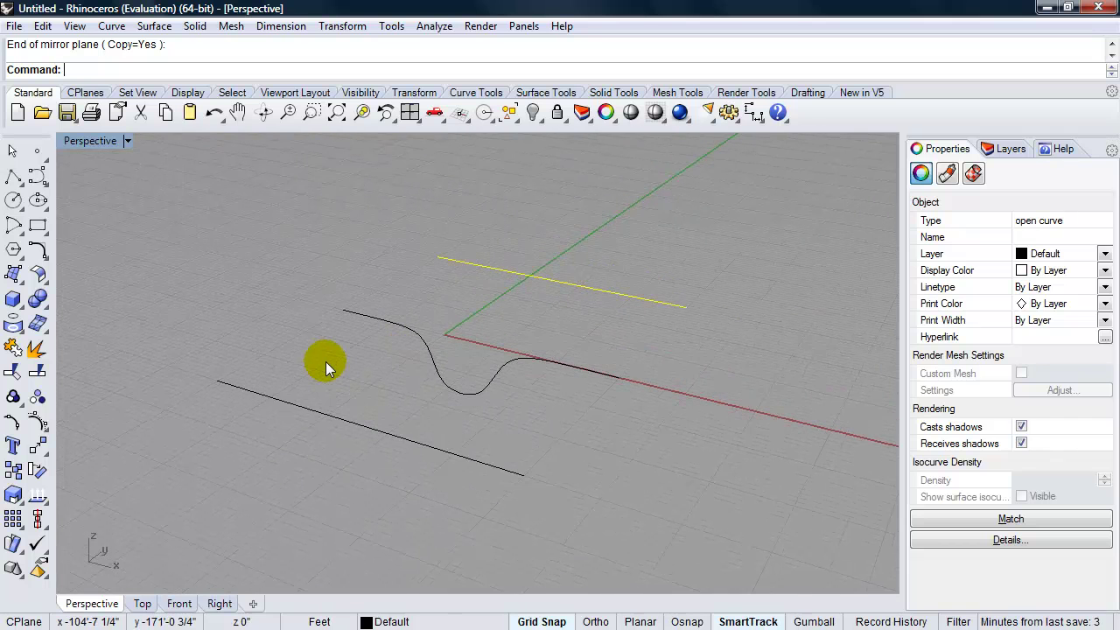
left_click(13, 26)
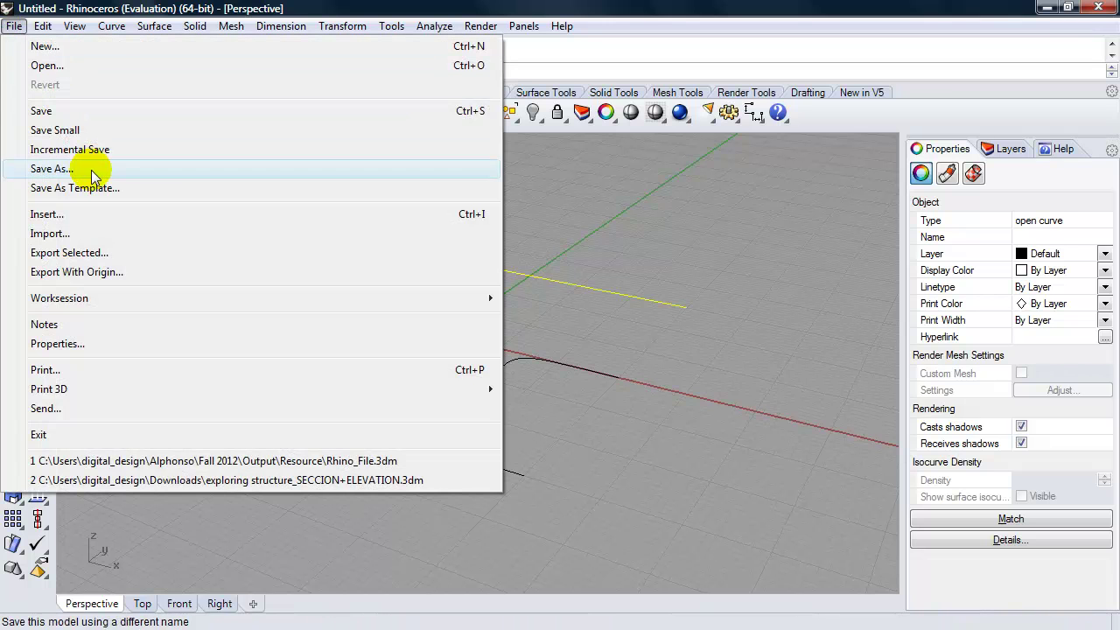
left_click(792, 291)
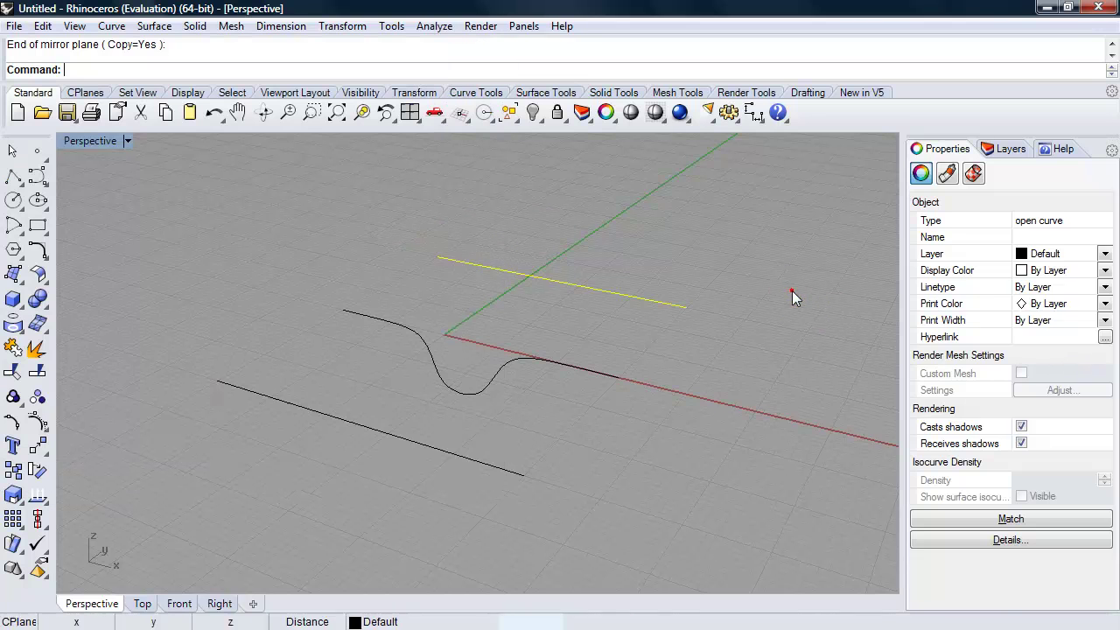
left_click_drag(710, 257, 369, 488)
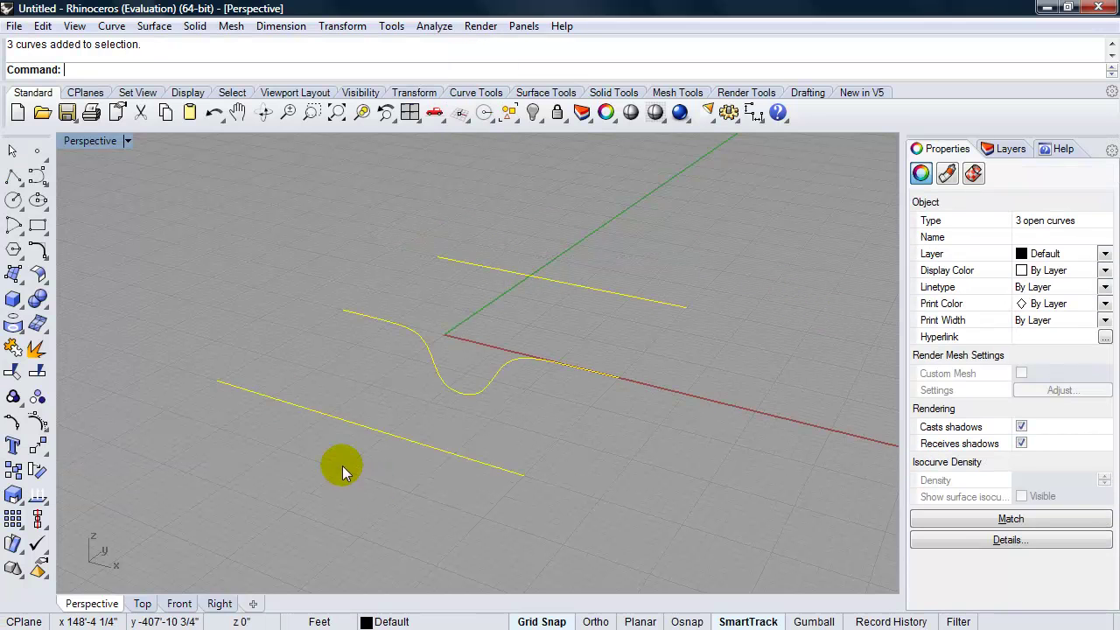
Export Selected to the Output folder as AutoCAD Drawing (*.dwg), naming it Rhino_Curves
left_click(14, 26)
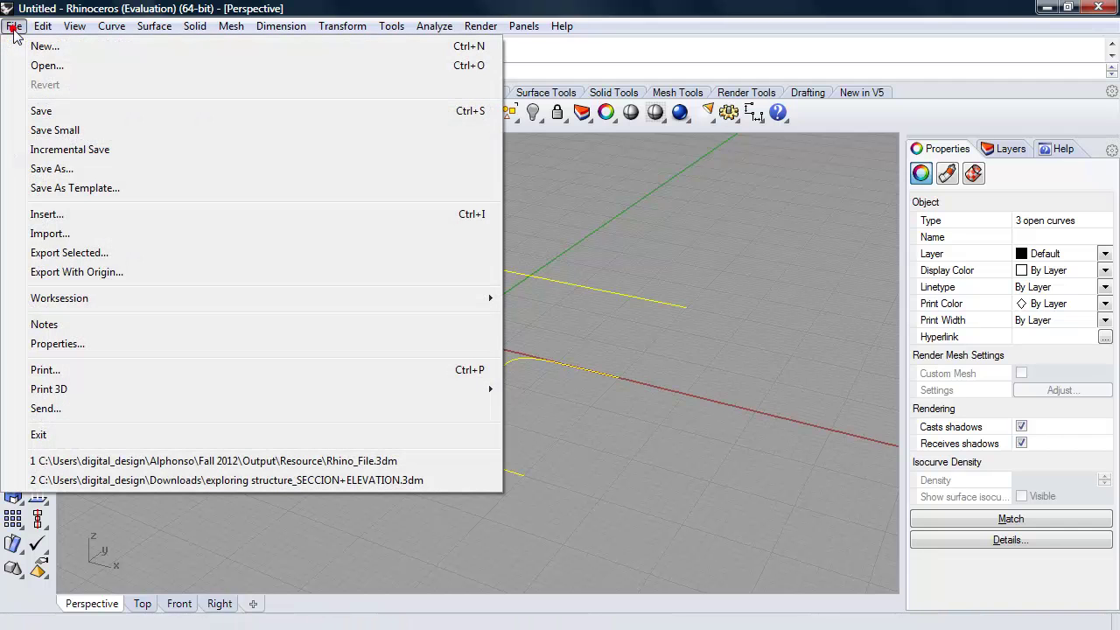
left_click(79, 252)
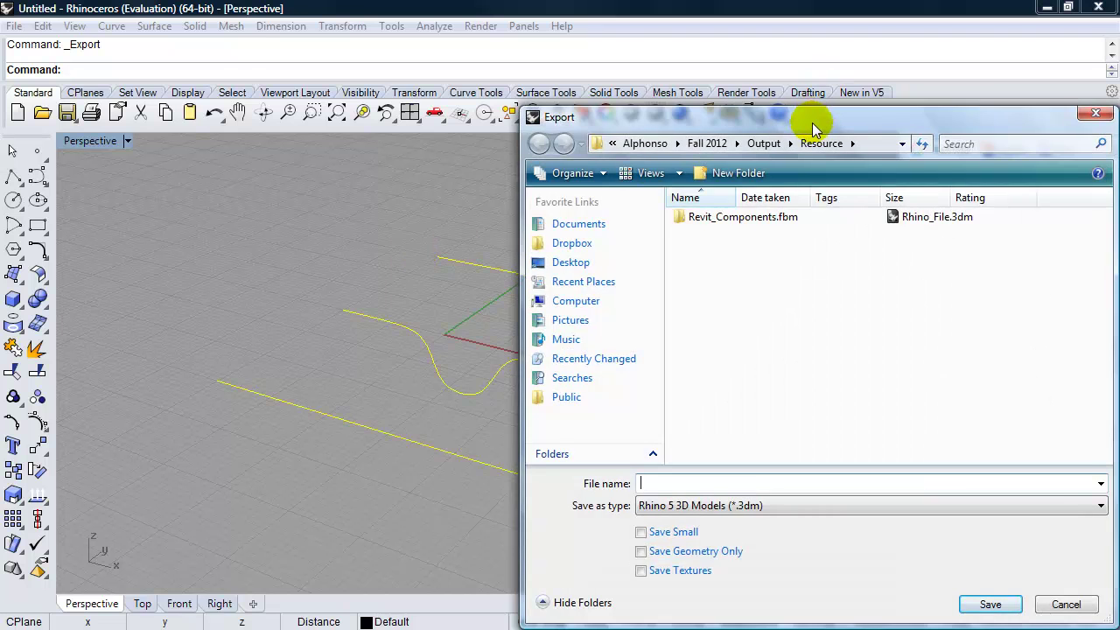
left_click_drag(812, 123, 537, 57)
left_click(488, 79)
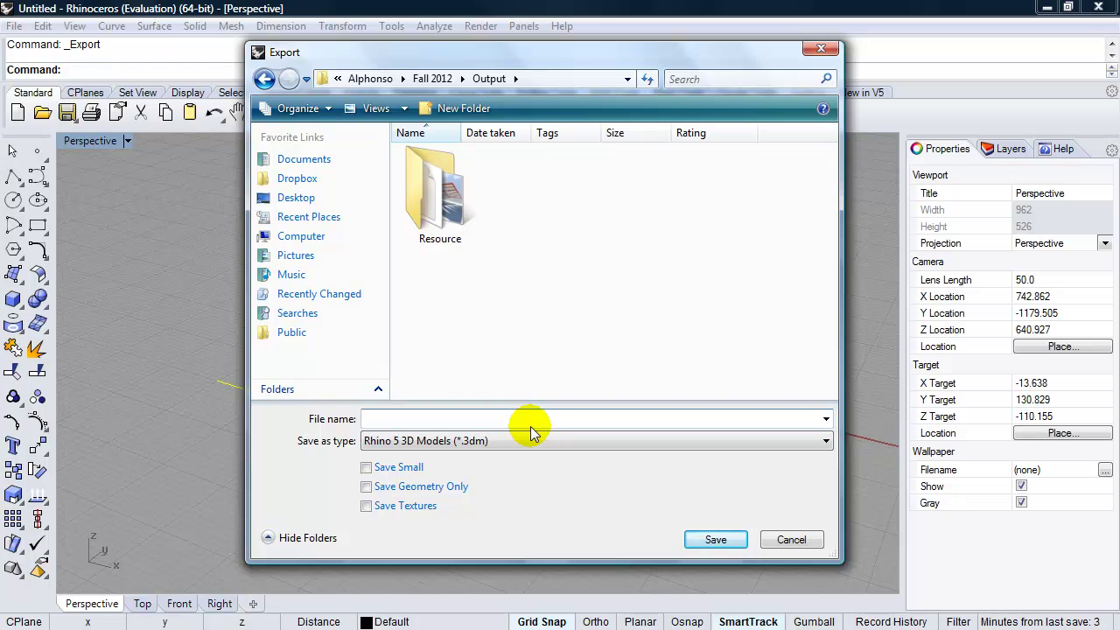
left_click(488, 441)
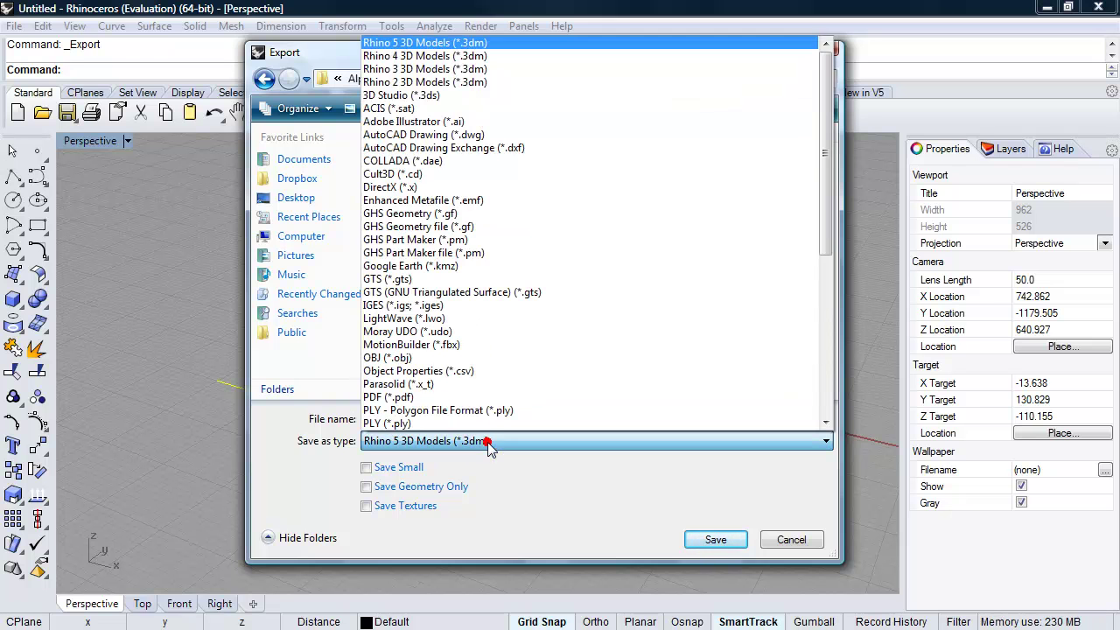
left_click(424, 135)
left_click(409, 419)
type("Rh")
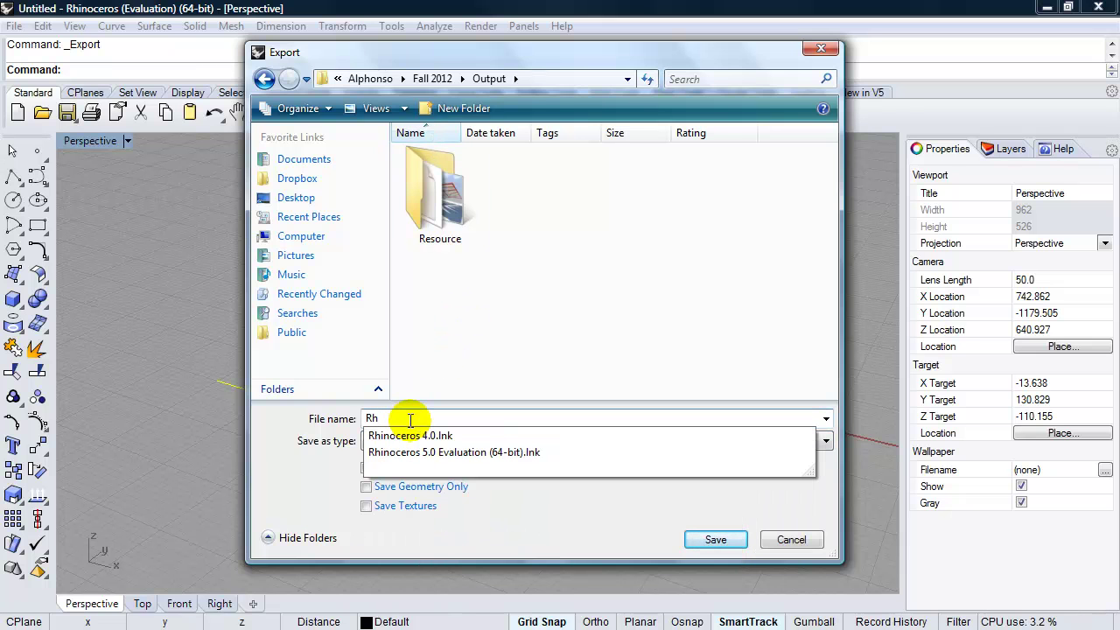
type("ino")
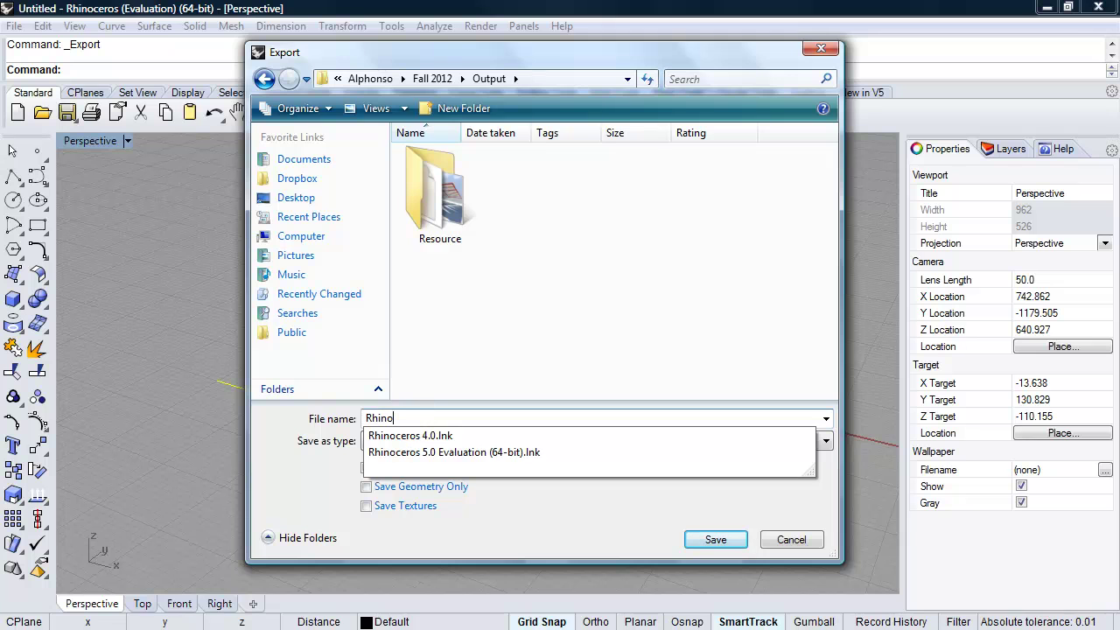
type("_Curves")
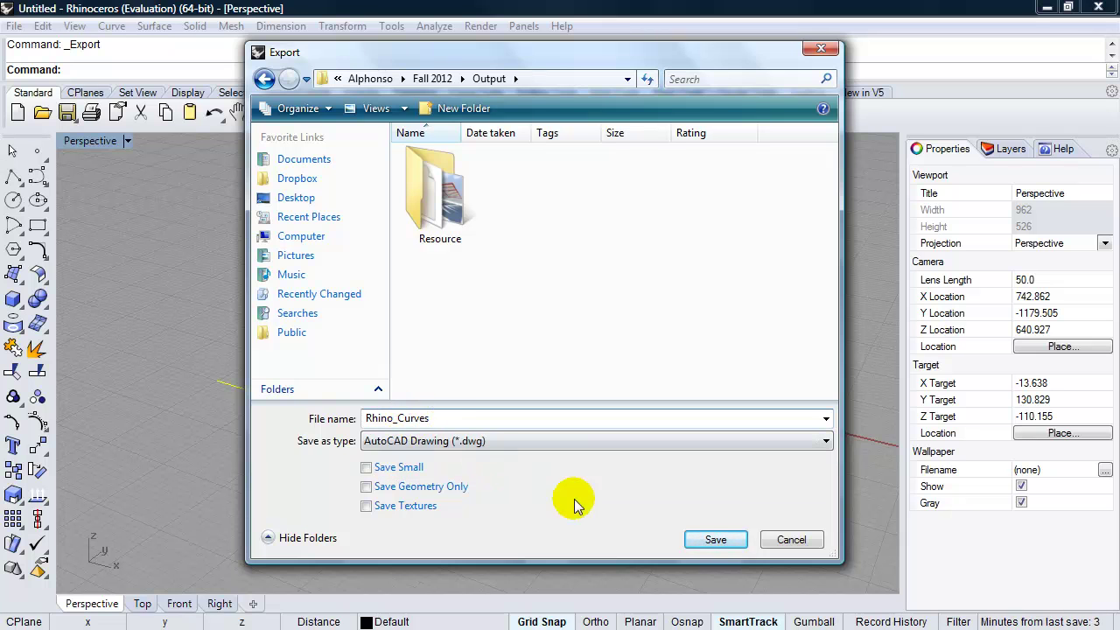
Confirm the DWG export and pick 2004 Natural as the export scheme
left_click(714, 540)
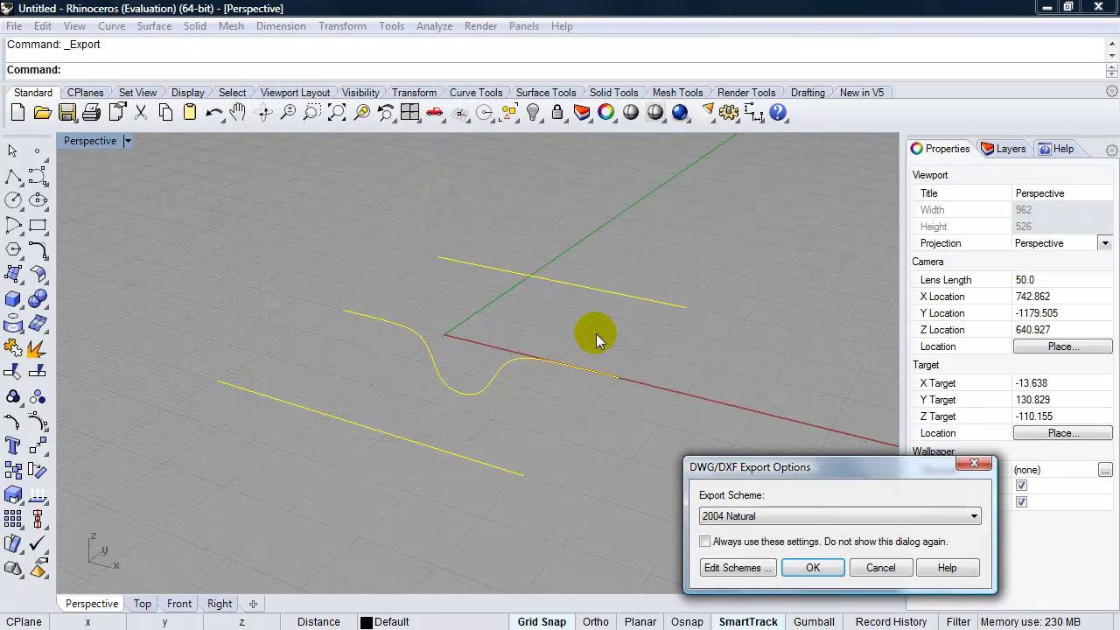
left_click_drag(748, 464, 394, 247)
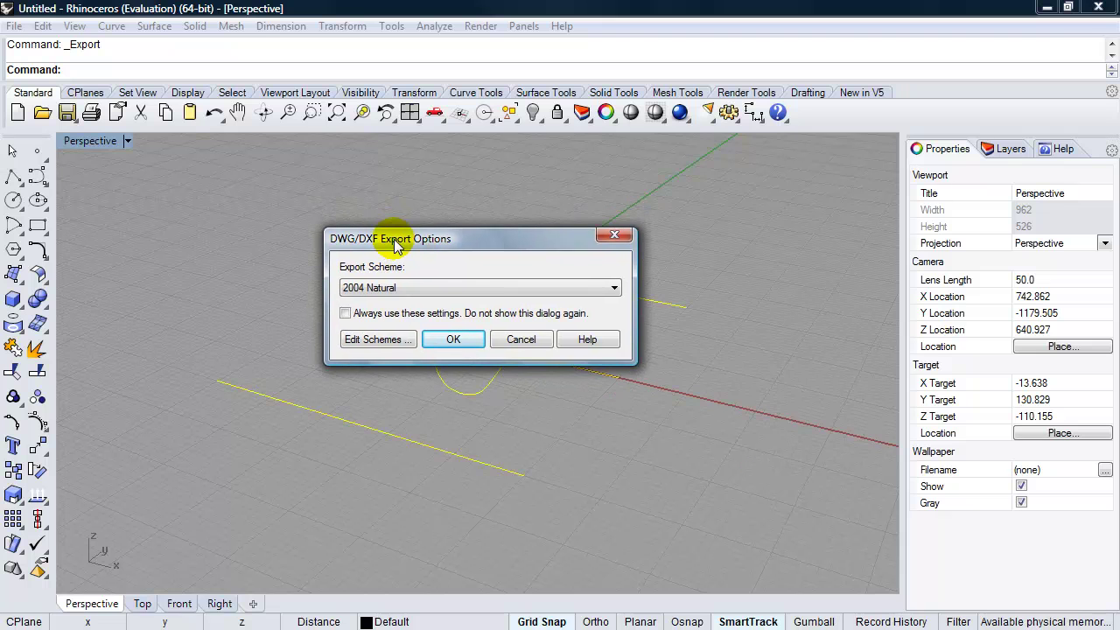
left_click(435, 298)
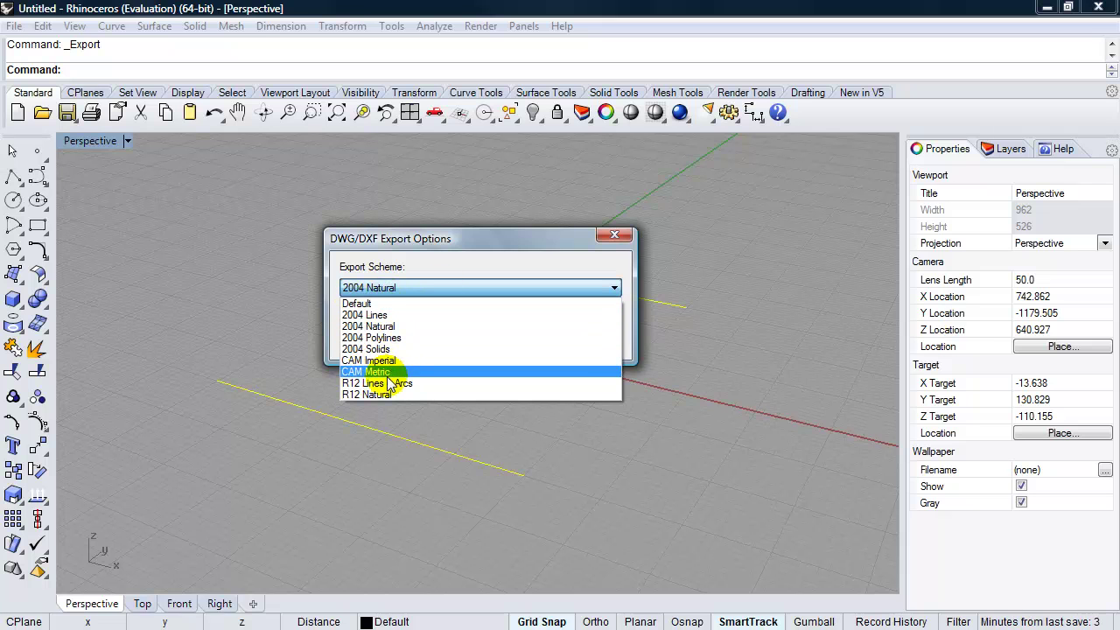
left_click(394, 326)
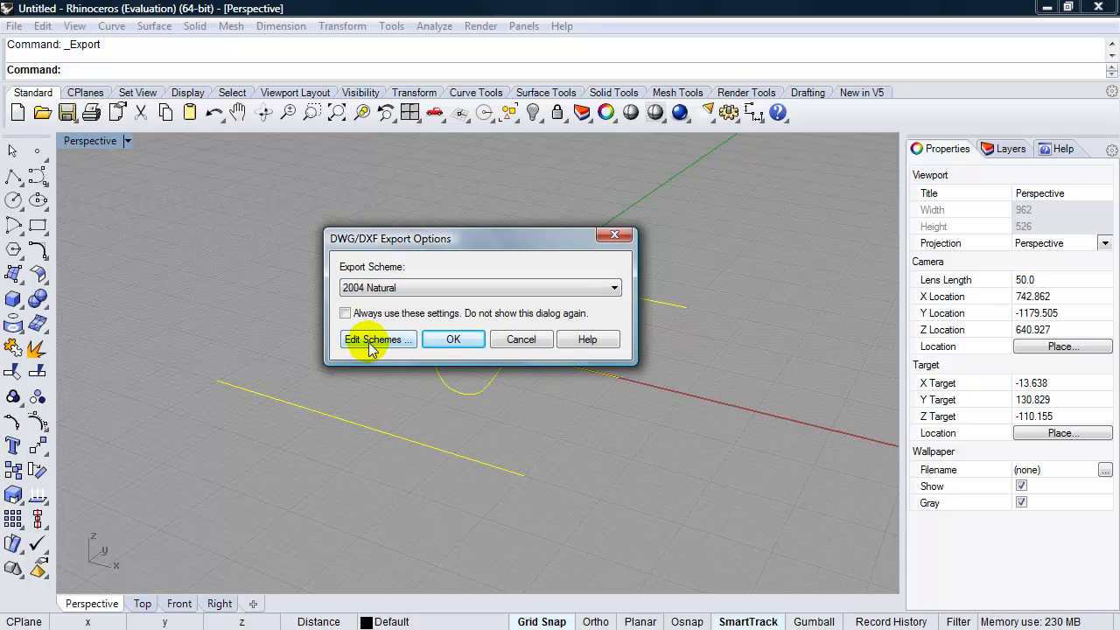
Open the export scheme editor and view its curve export settings
left_click(370, 343)
left_click_drag(680, 225, 397, 141)
left_click(415, 223)
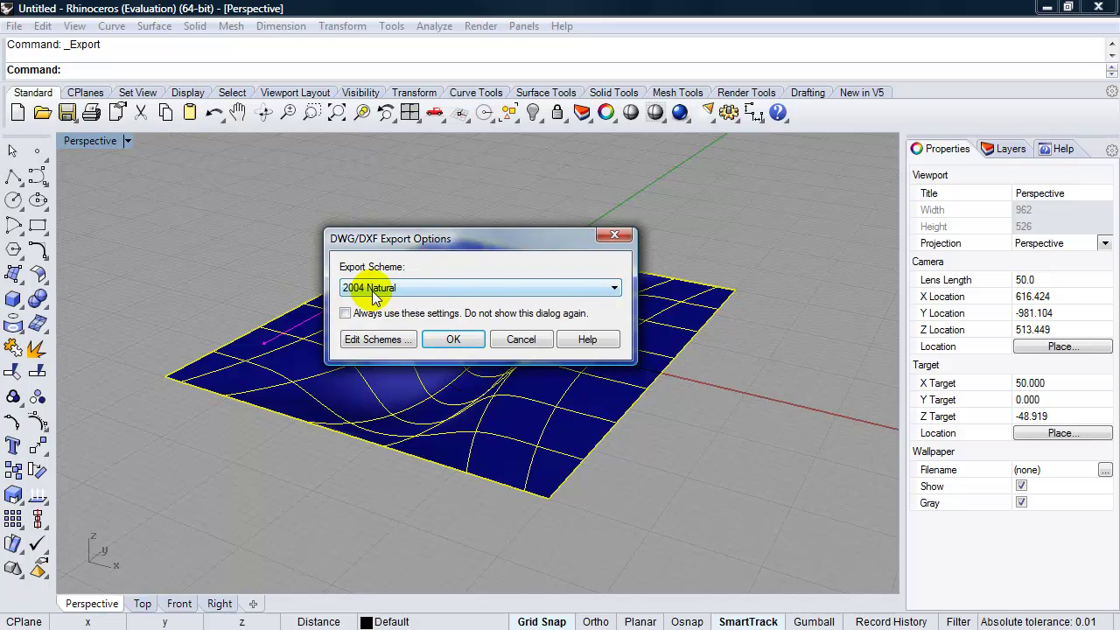
Set 'Export surfaces as' to Meshes in the 2004 Natural scheme, save it, and close the editor
left_click(374, 343)
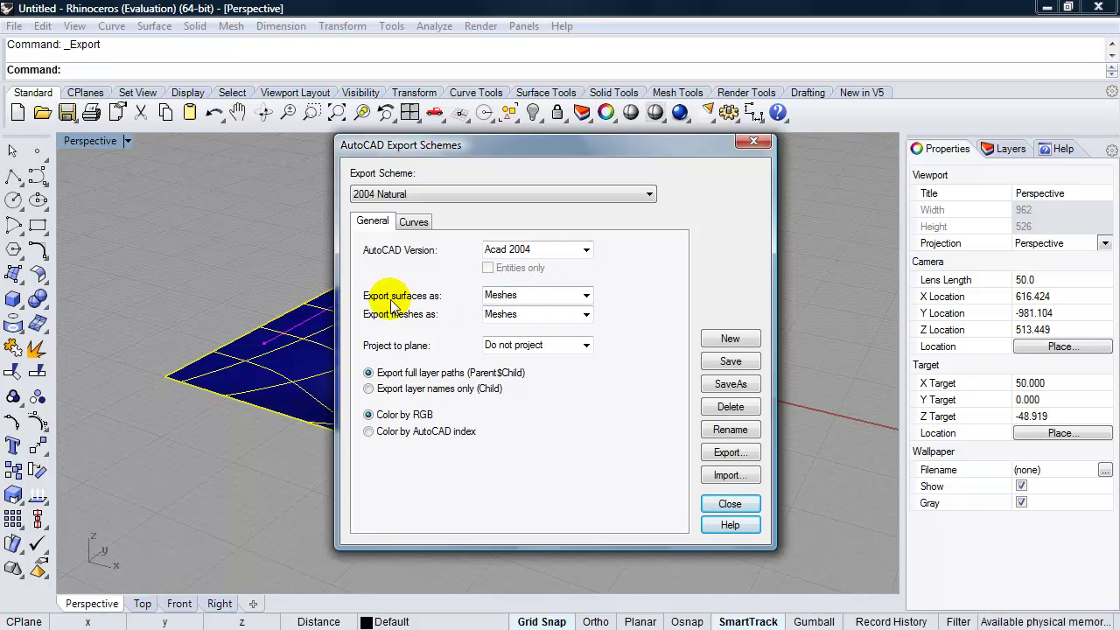
left_click(586, 297)
left_click(555, 316)
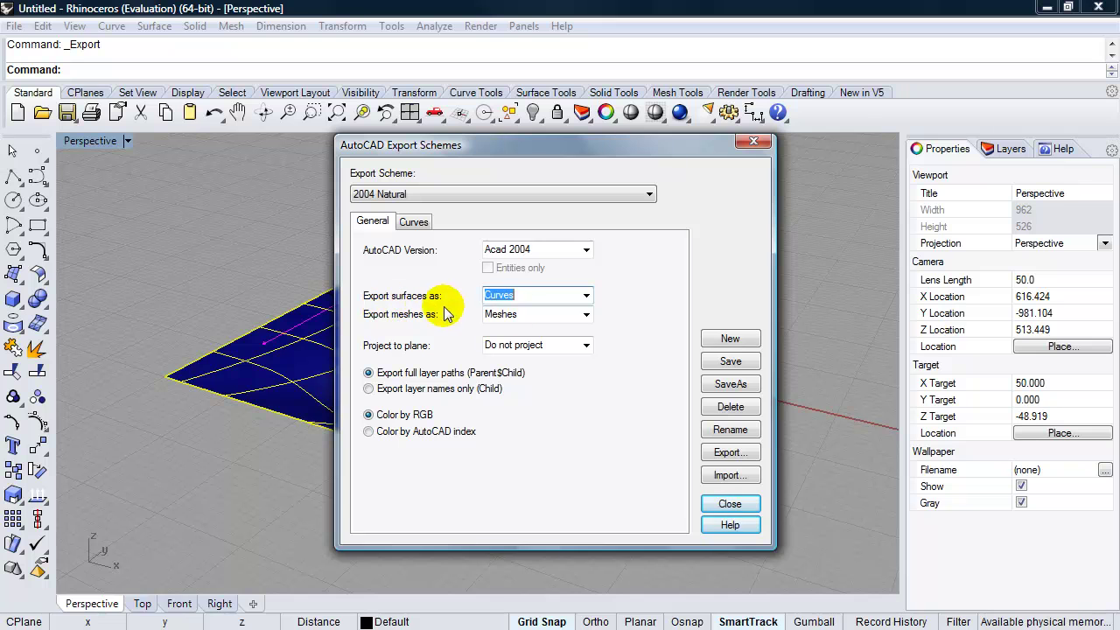
left_click(586, 296)
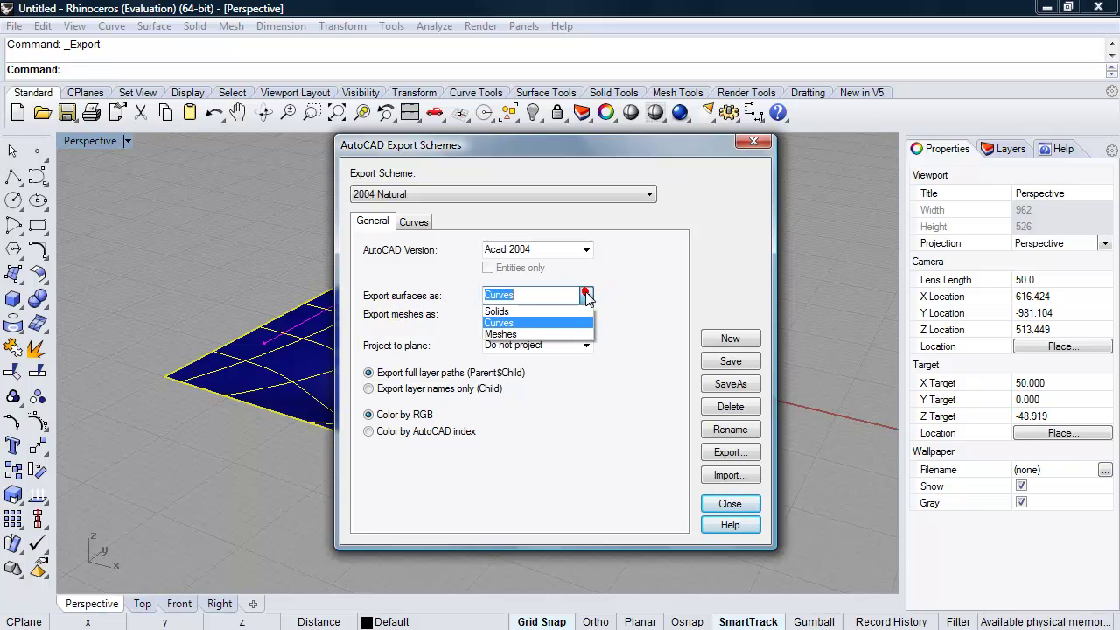
left_click(493, 334)
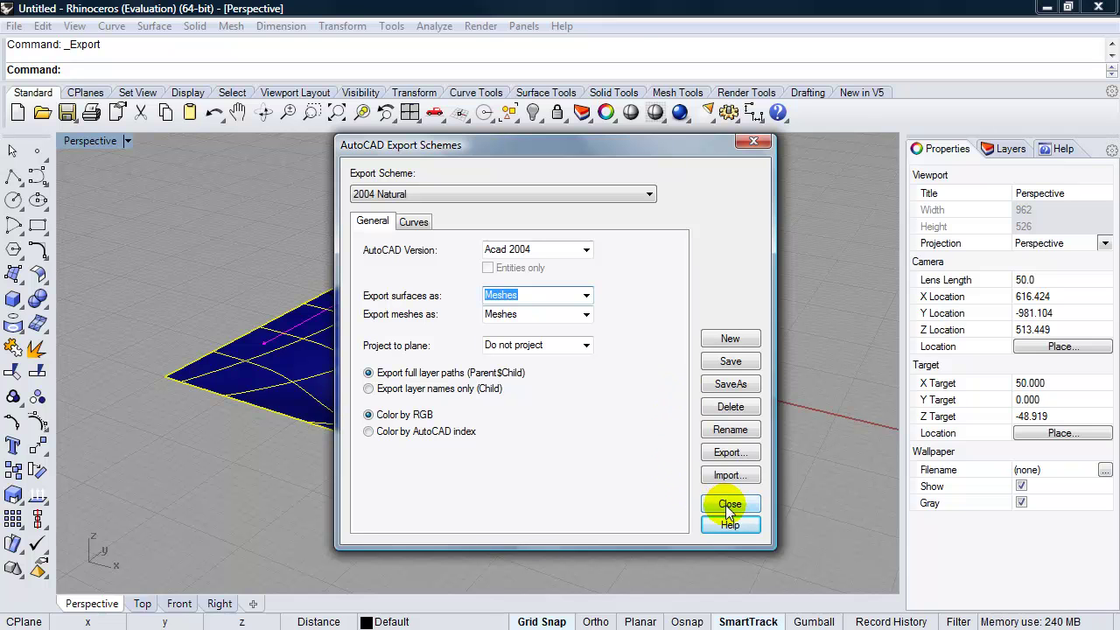
left_click(731, 362)
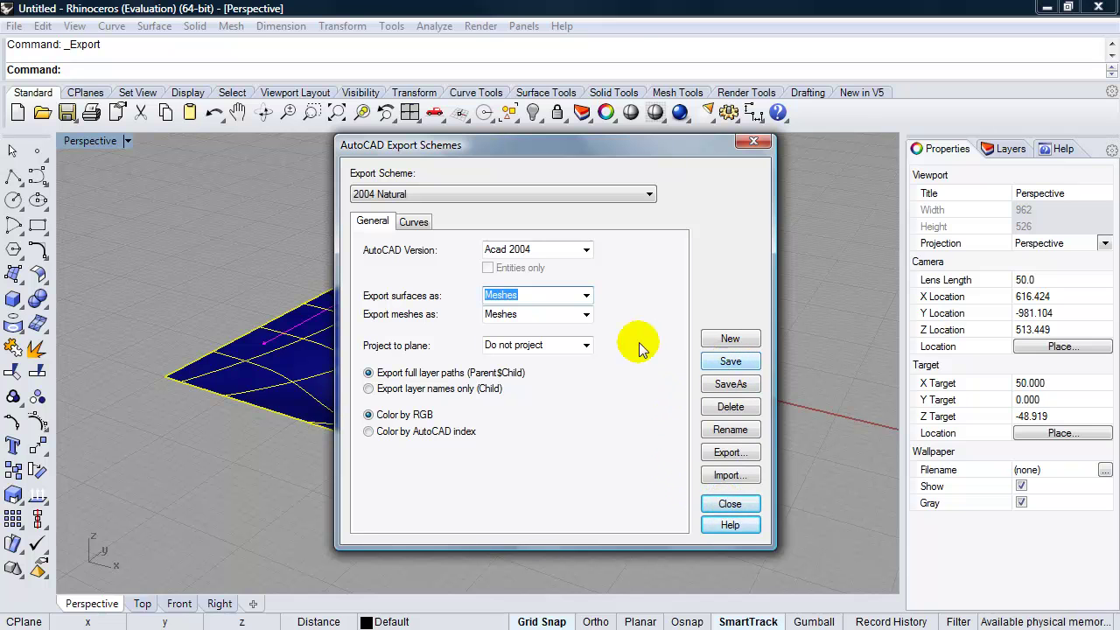
left_click(730, 362)
left_click(730, 504)
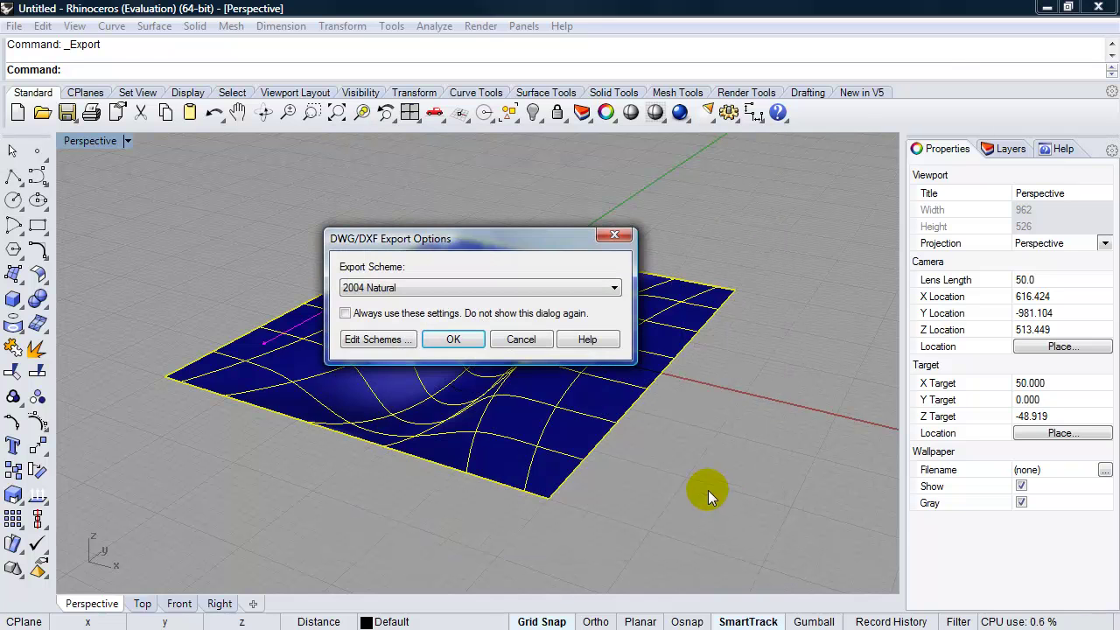
Accept the export options and default Polygon Mesh density to write Rhino_Surface.dwg
left_click(454, 341)
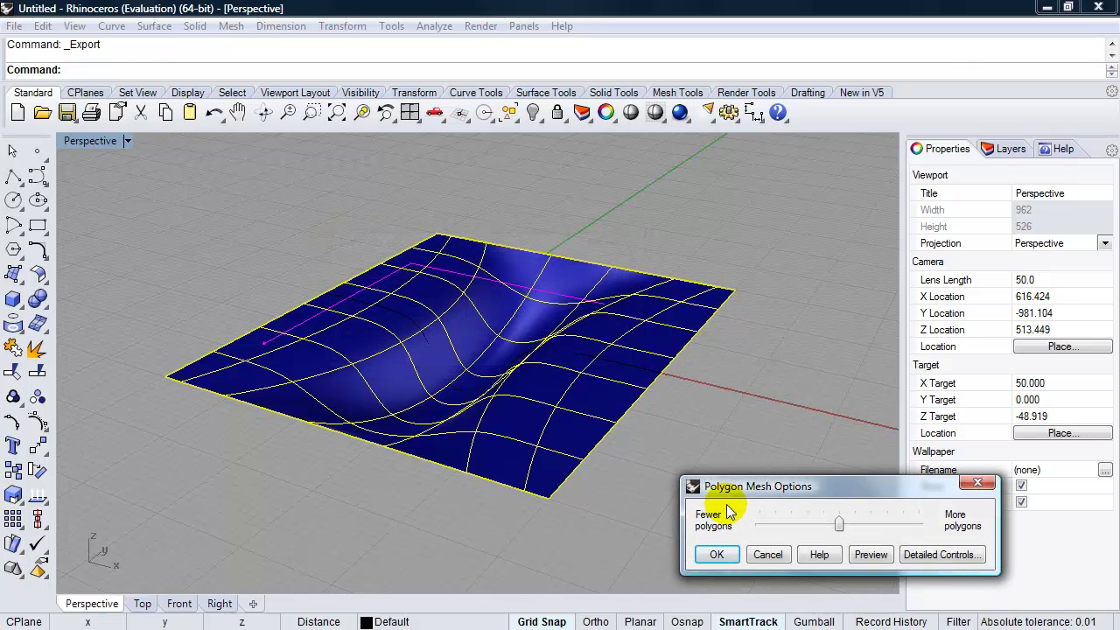
left_click_drag(350, 260, 368, 281)
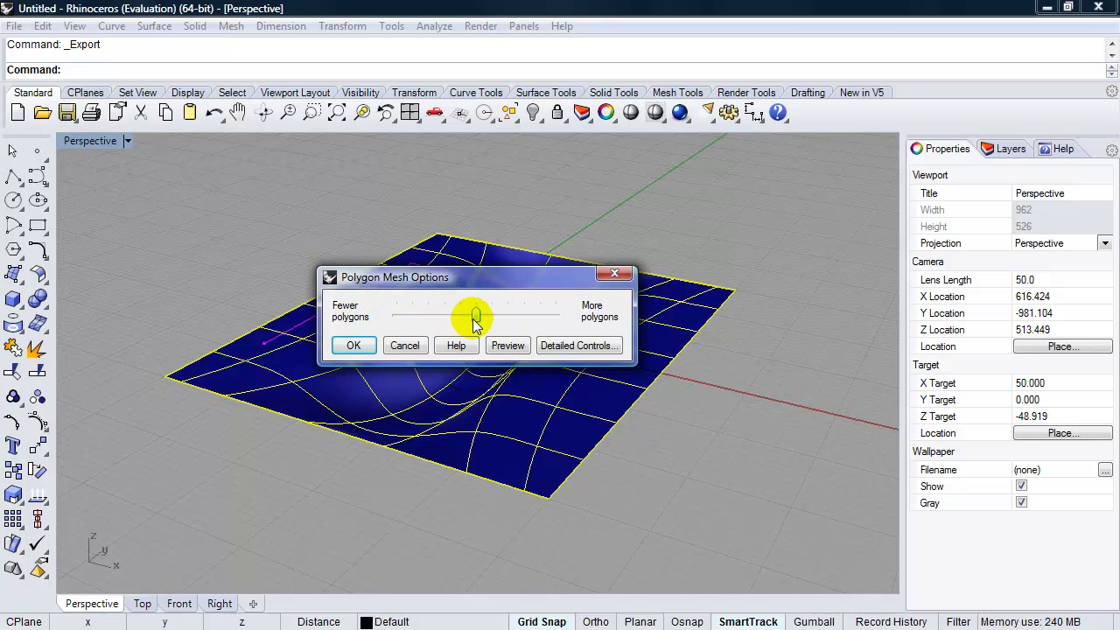
left_click(351, 348)
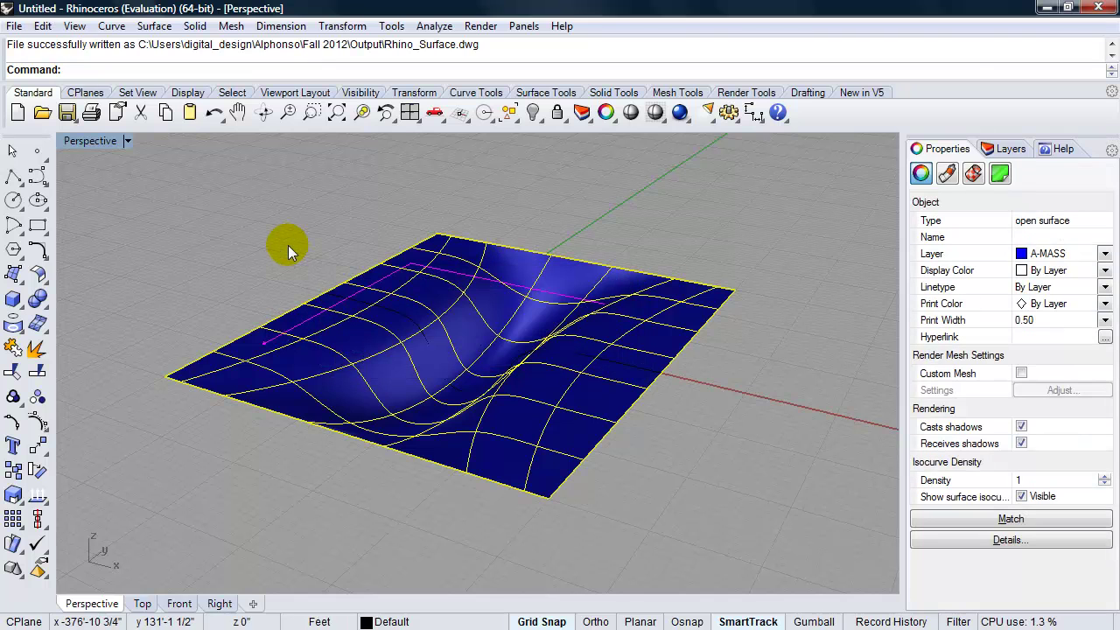
Switch from Rhino to the 3ds Max Design 2013 window with Win+Tab
key("super+Tab")
key("super+Tab")
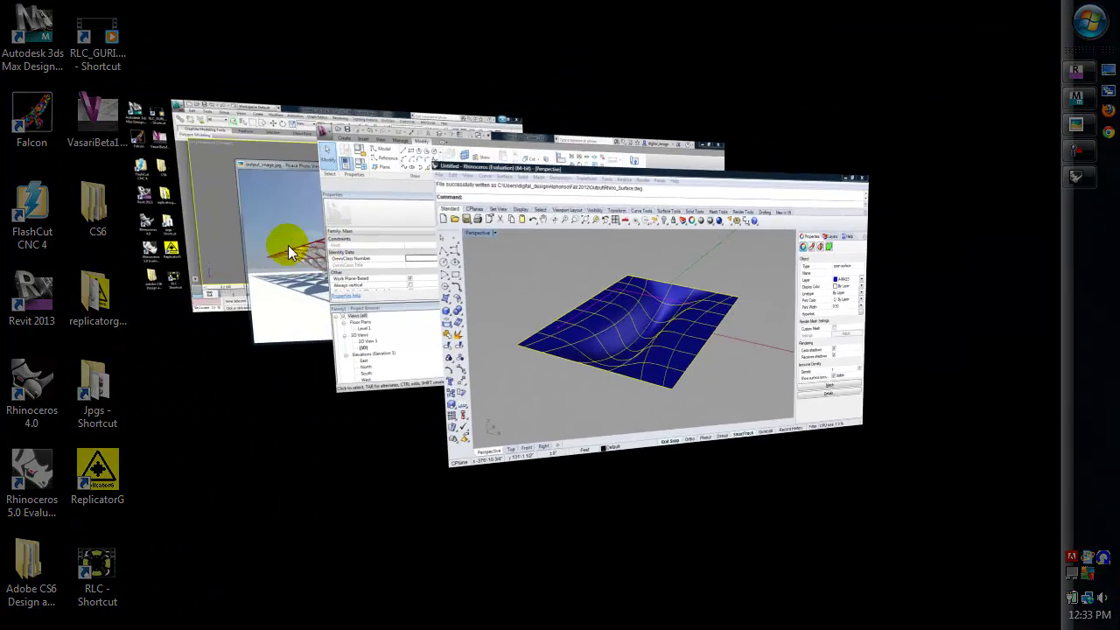
key("super+Tab")
key("super+Tab")
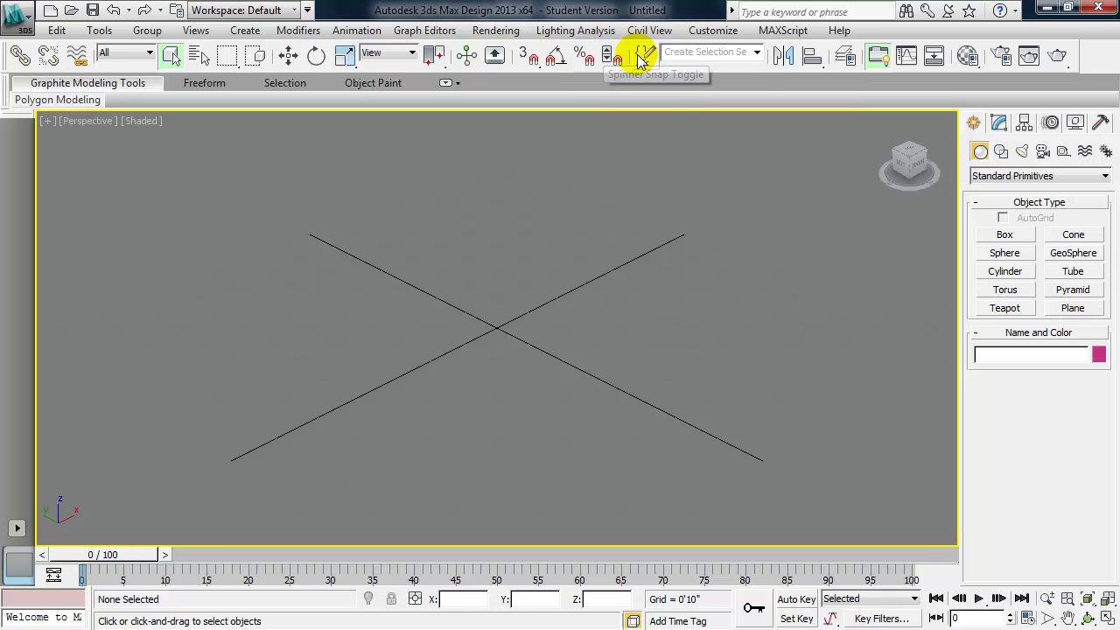
Set the 3ds Max system unit scale to 1 unit = 1.0 Feet and accept the units setup
left_click(709, 31)
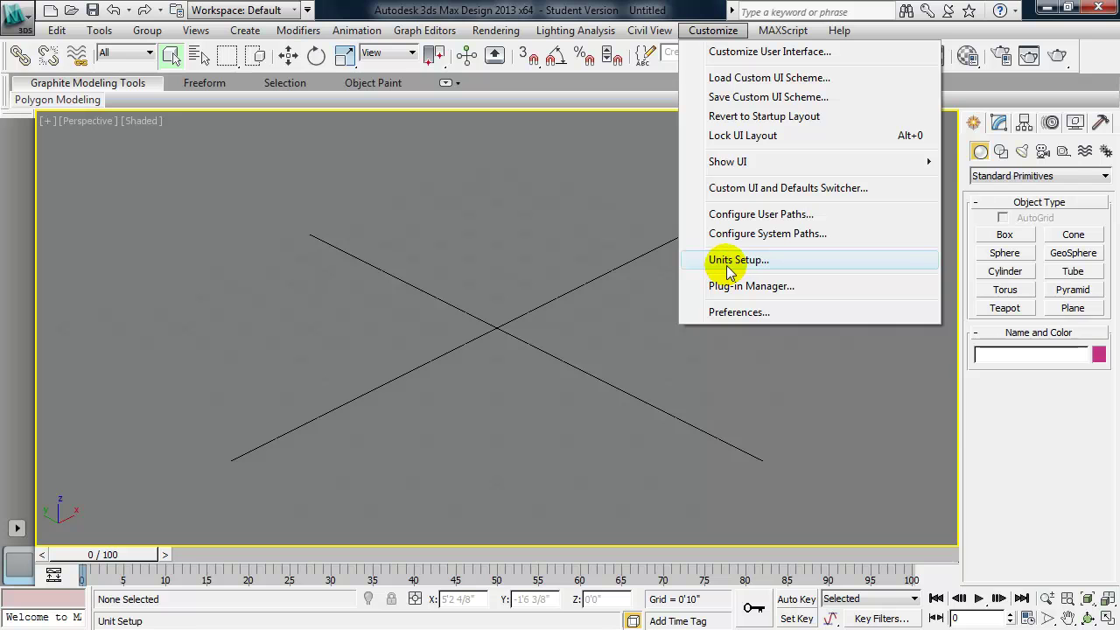
left_click(730, 267)
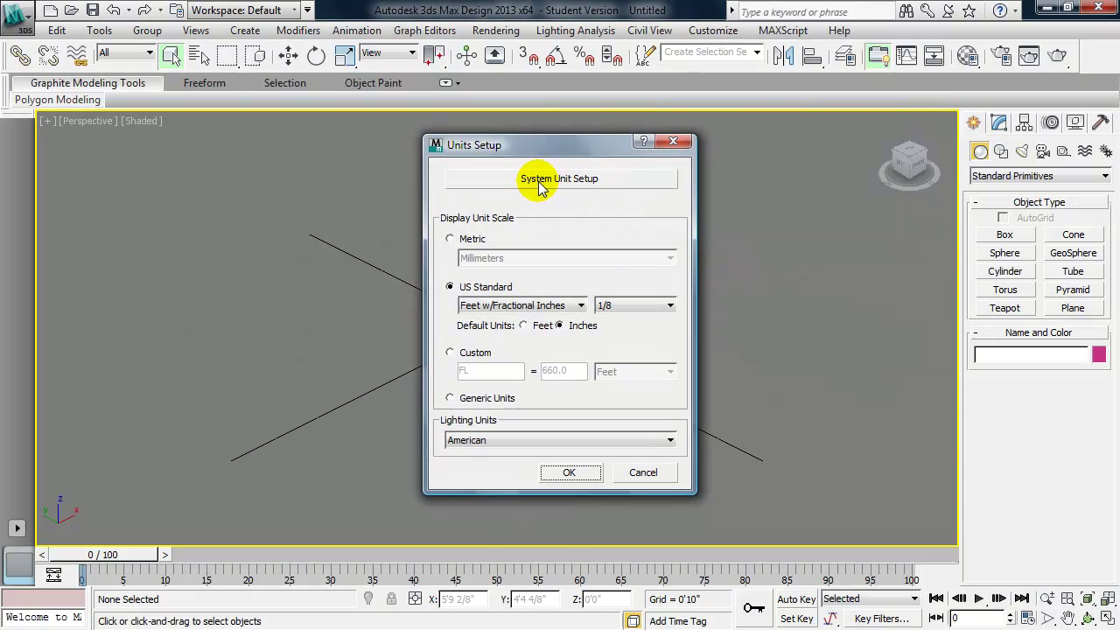
left_click(577, 182)
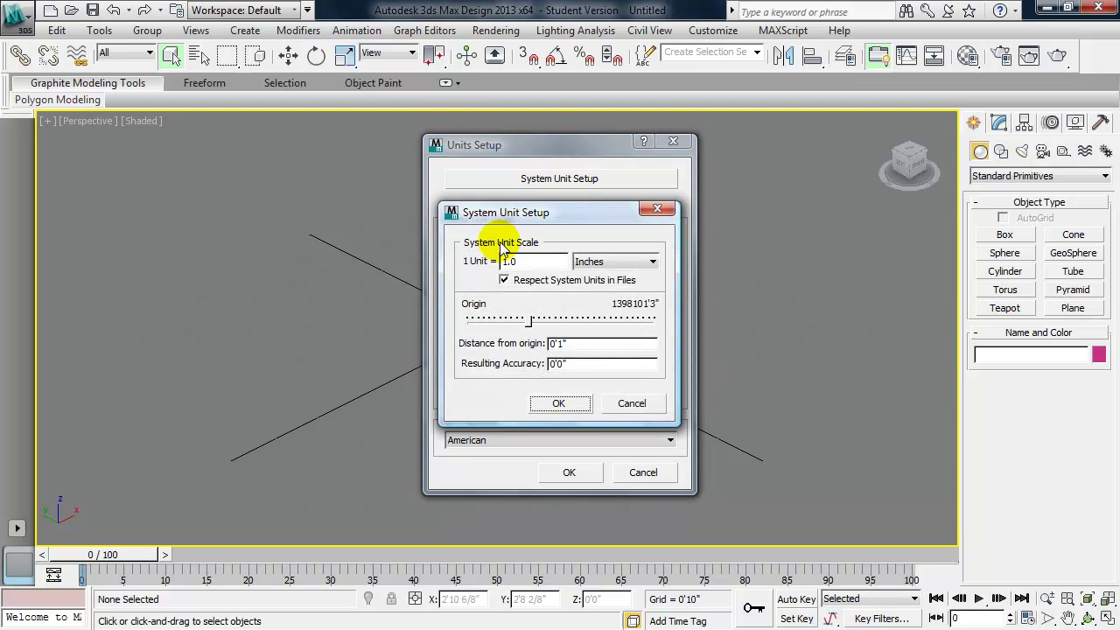
left_click(622, 262)
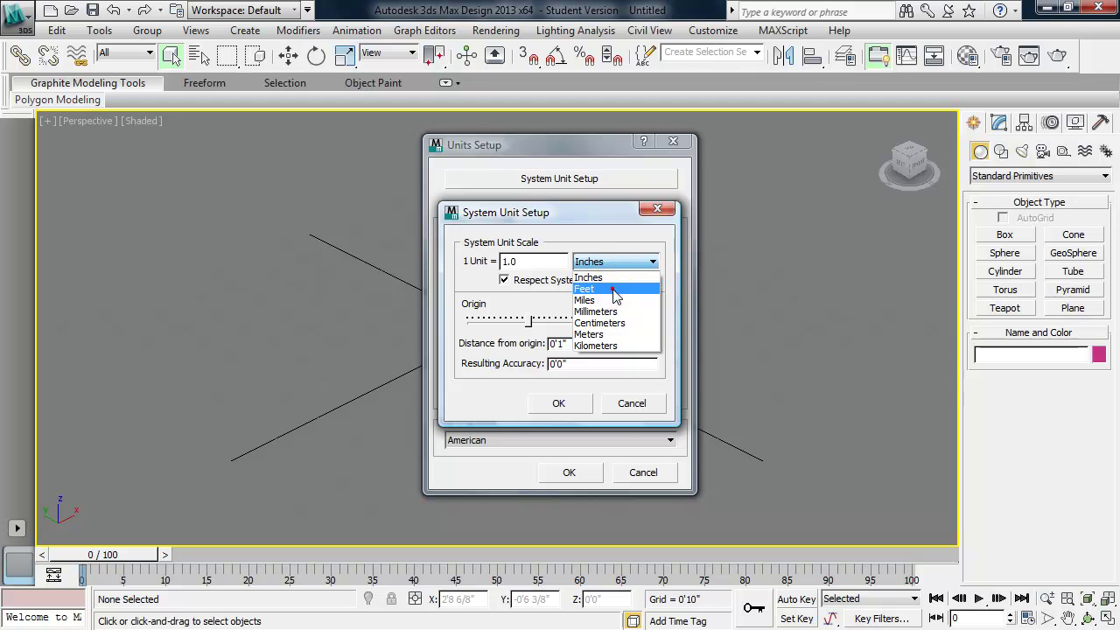
left_click(612, 283)
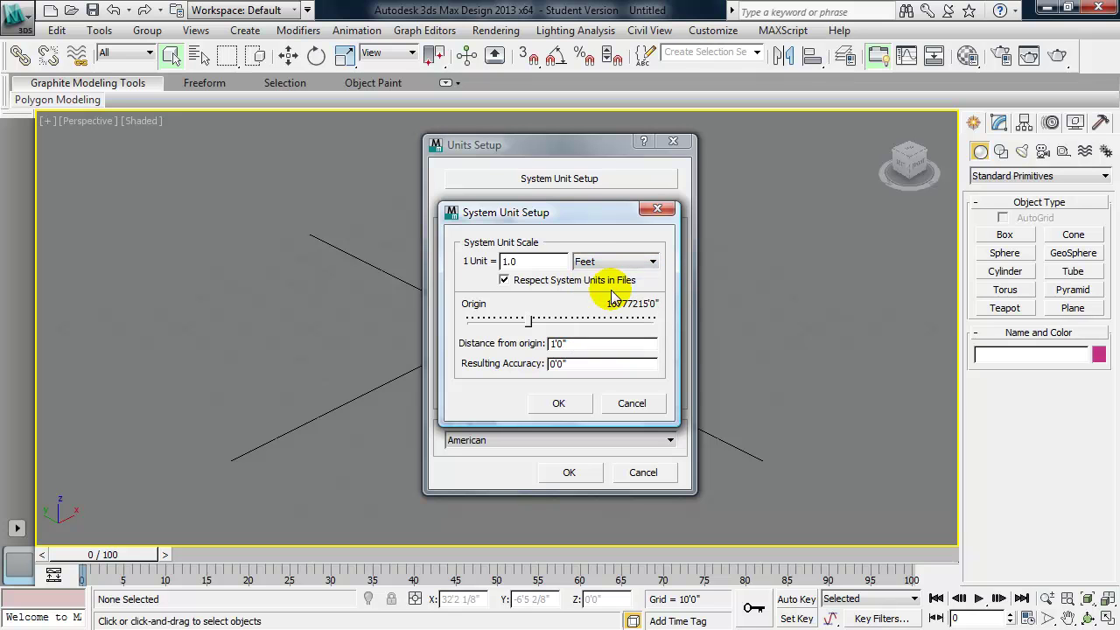
left_click(559, 402)
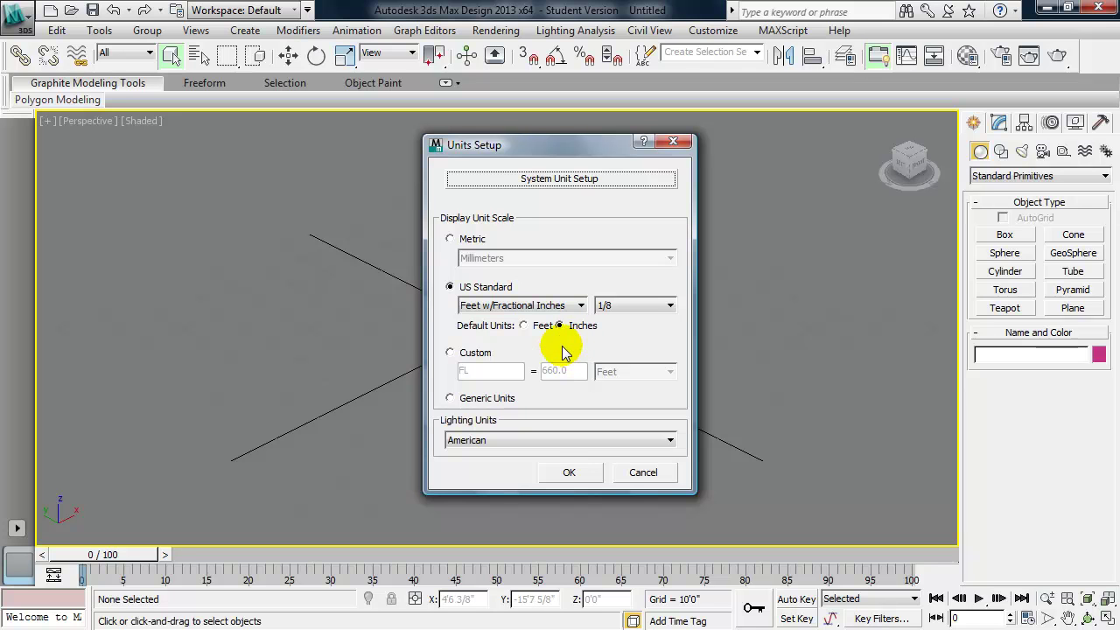
left_click(567, 473)
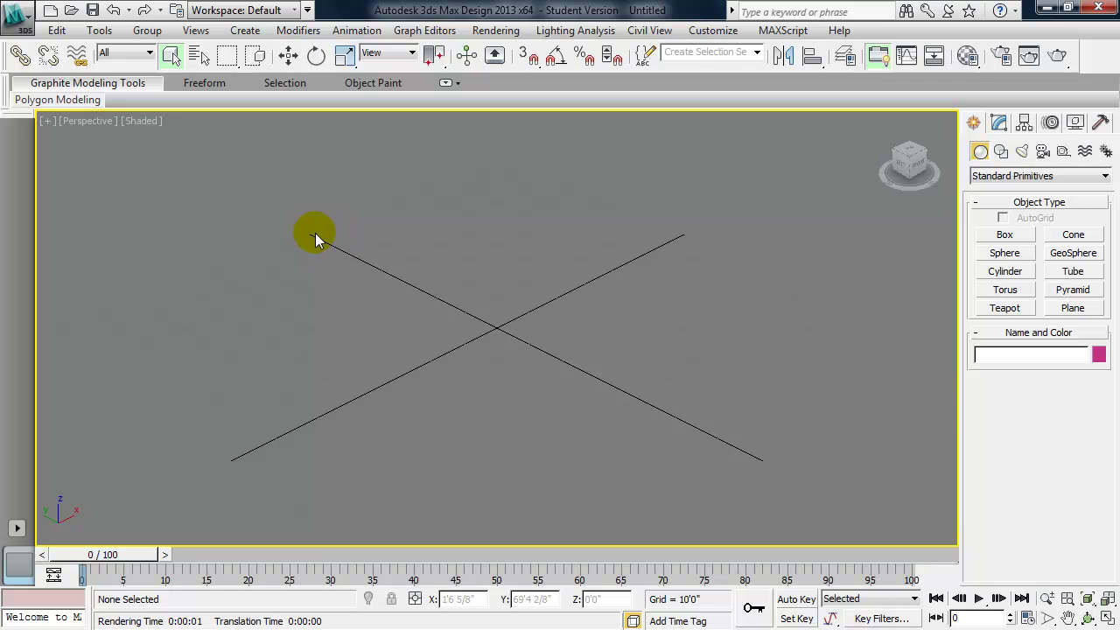
Link the AutoCAD drawing Rhino_Surface.dwg into the scene and attach it
left_click(13, 17)
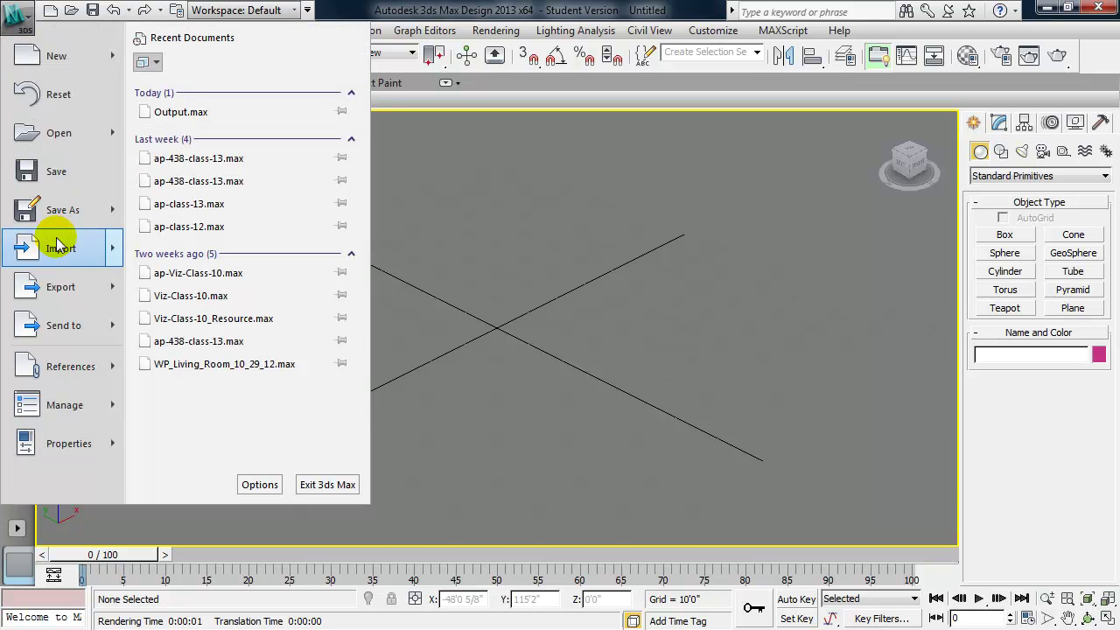
mouse_move(57, 245)
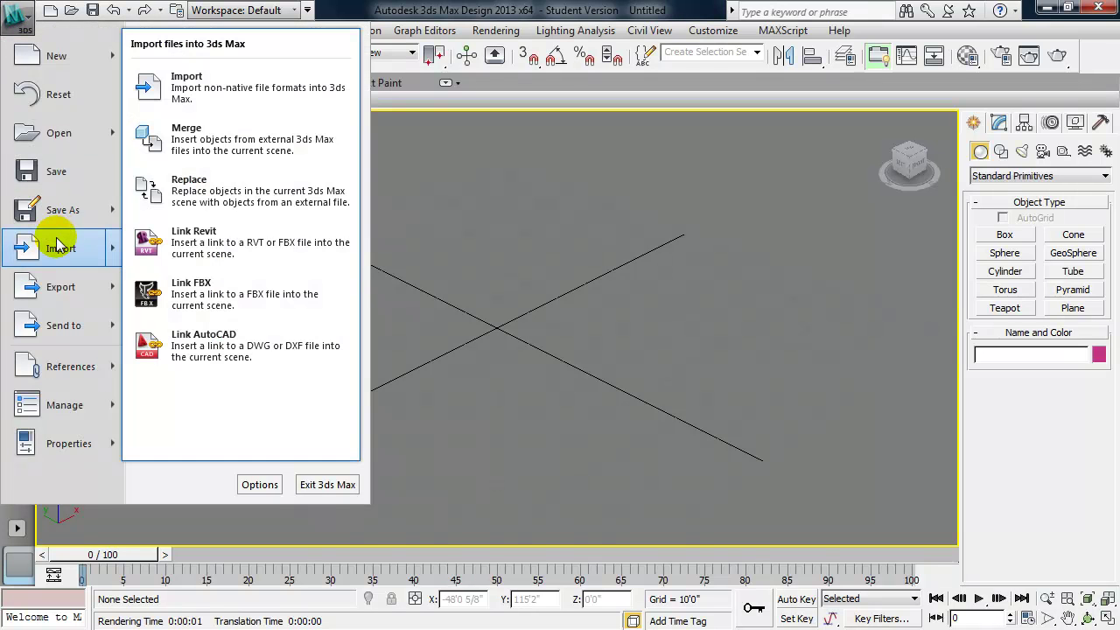
left_click(234, 357)
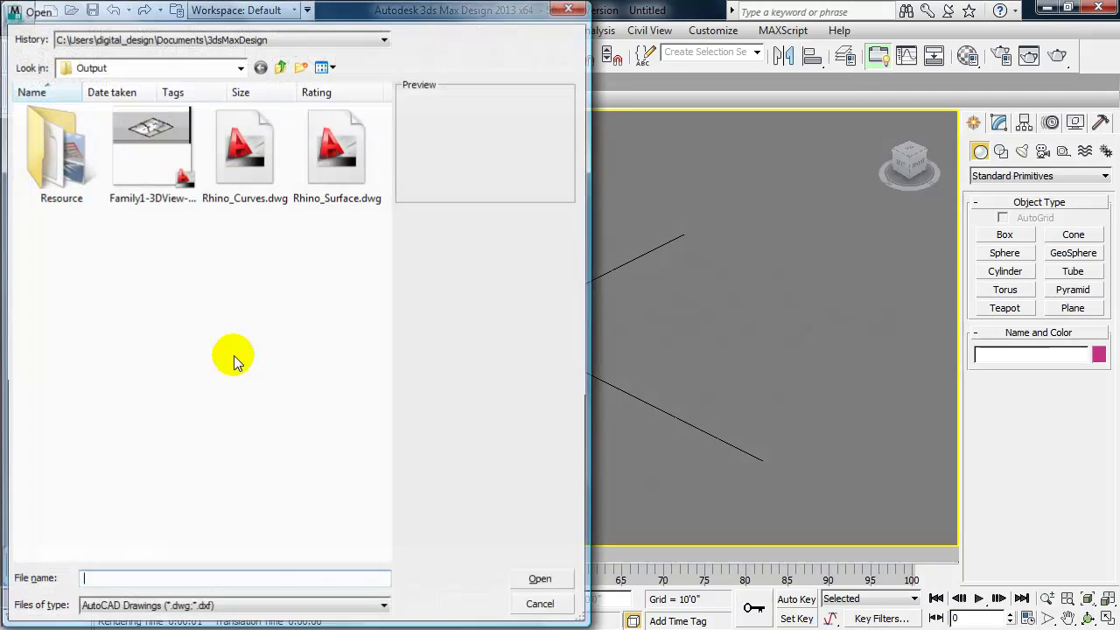
left_click(328, 162)
left_click(541, 581)
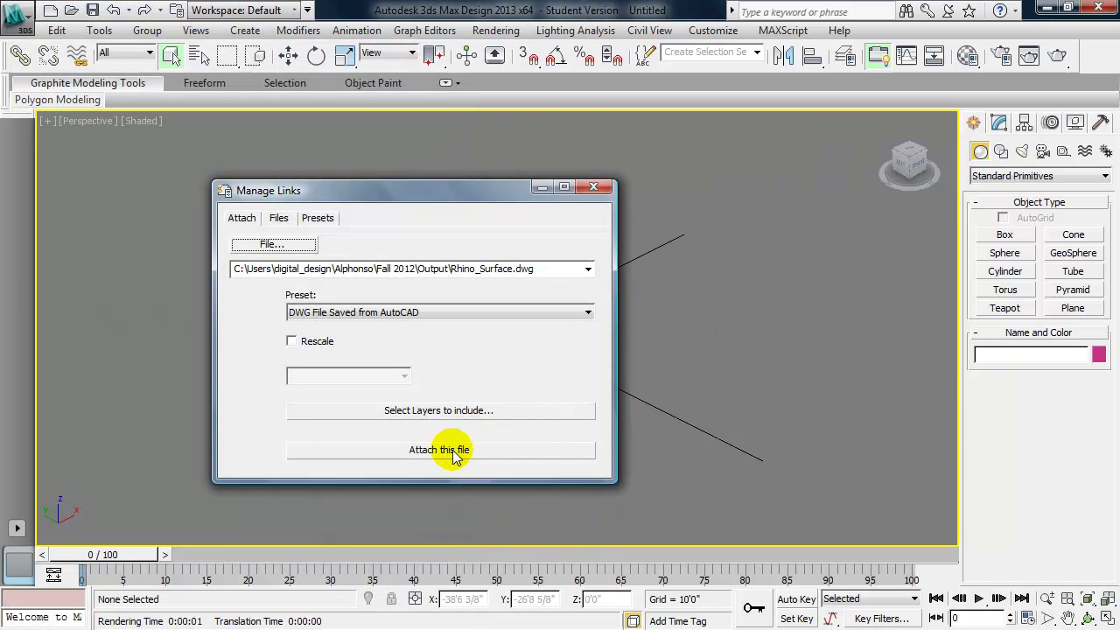
left_click(454, 456)
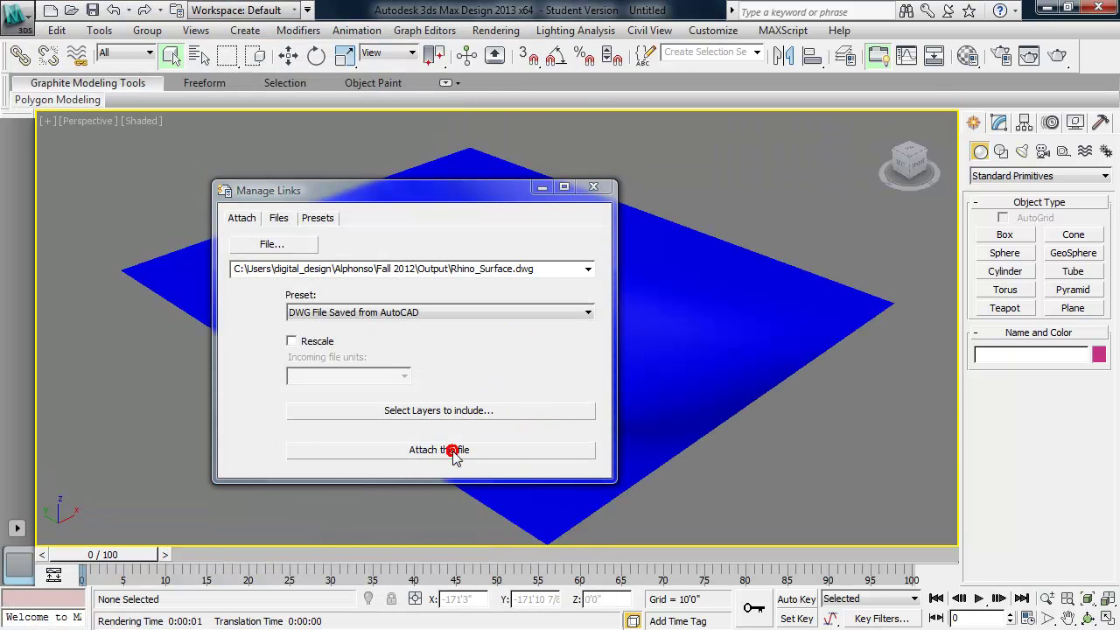
Close Manage Links and start a production render of the Perspective view
left_click(594, 190)
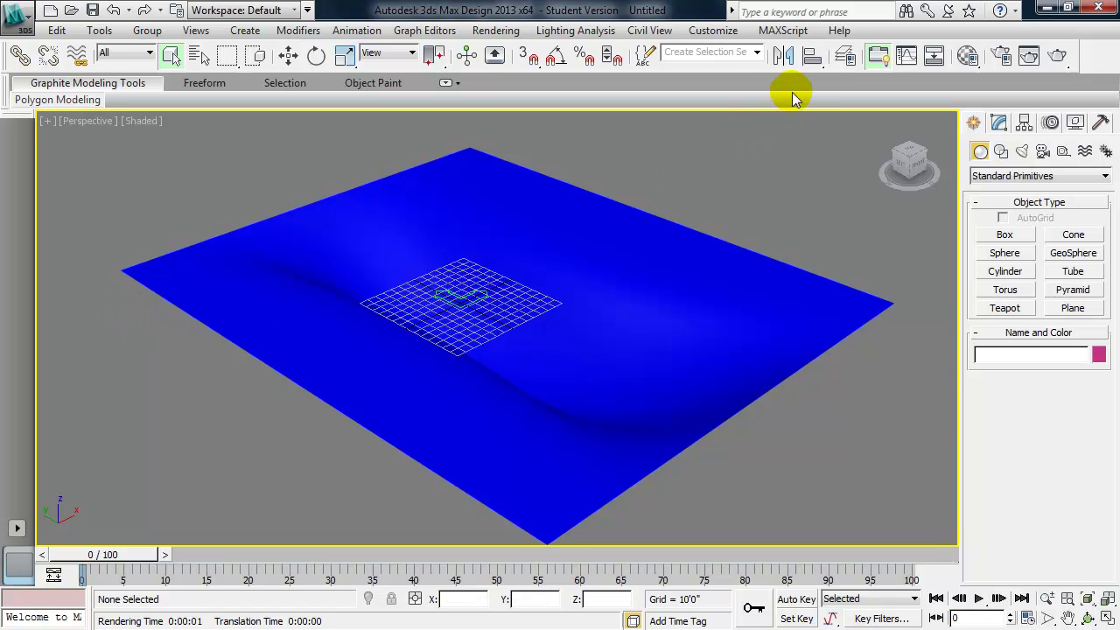
left_click(1058, 55)
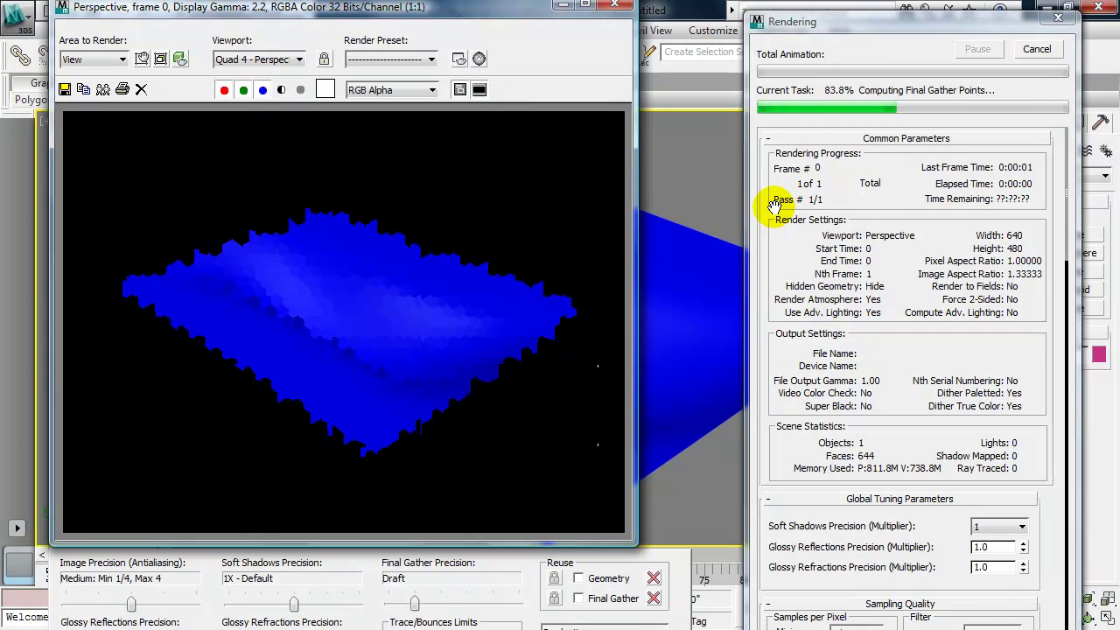